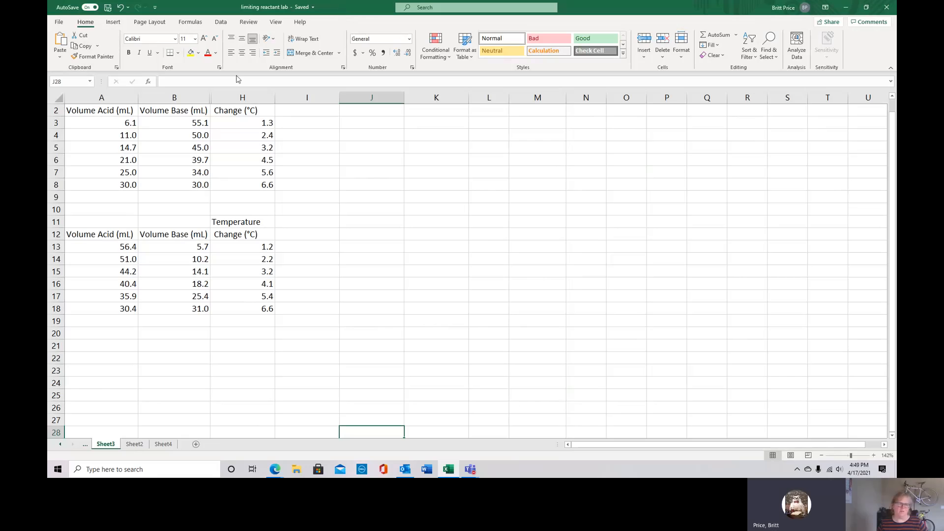
# Label the upper data table "Team #1" in cell A1 and the lower data table "Team #2" in cell A11
pyautogui.scroll(1, 57, 111)
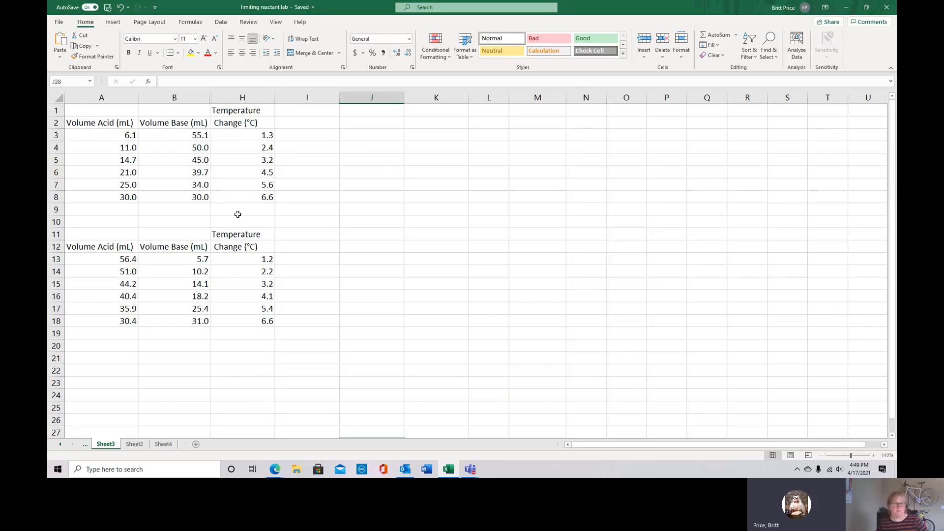
pyautogui.click(103, 111)
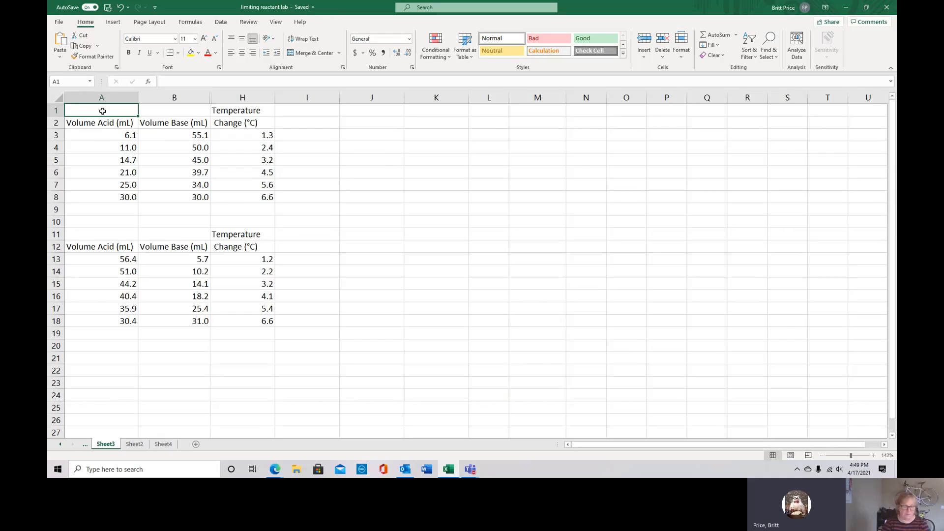
pyautogui.write('Team #1')
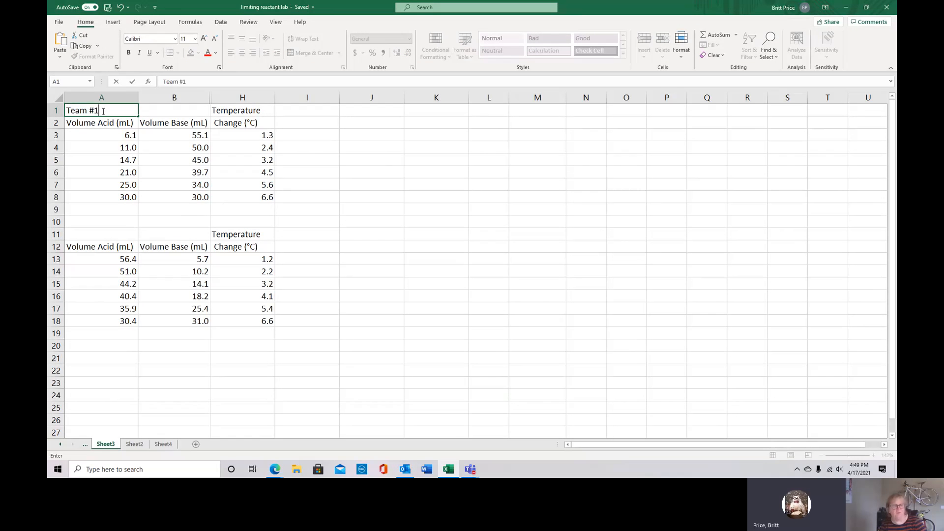
pyautogui.click(87, 236)
pyautogui.write('Te')
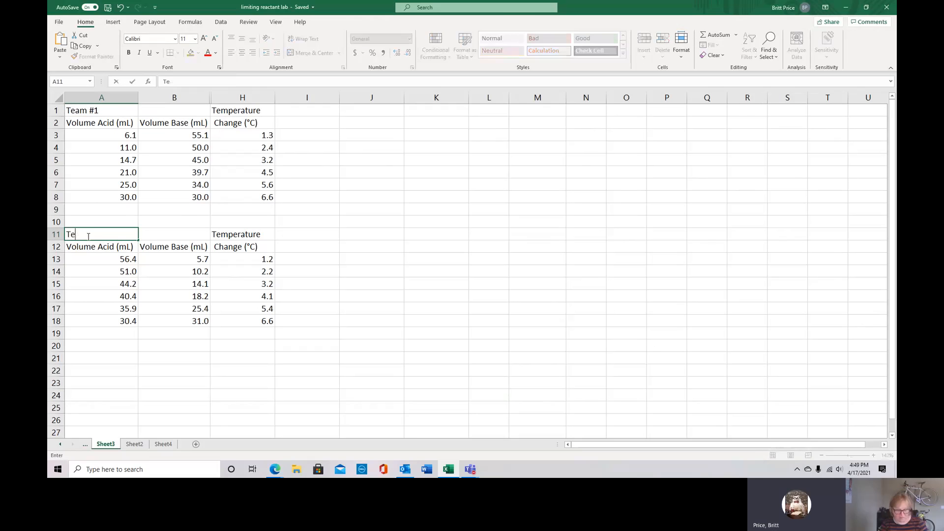
pyautogui.write('am #')
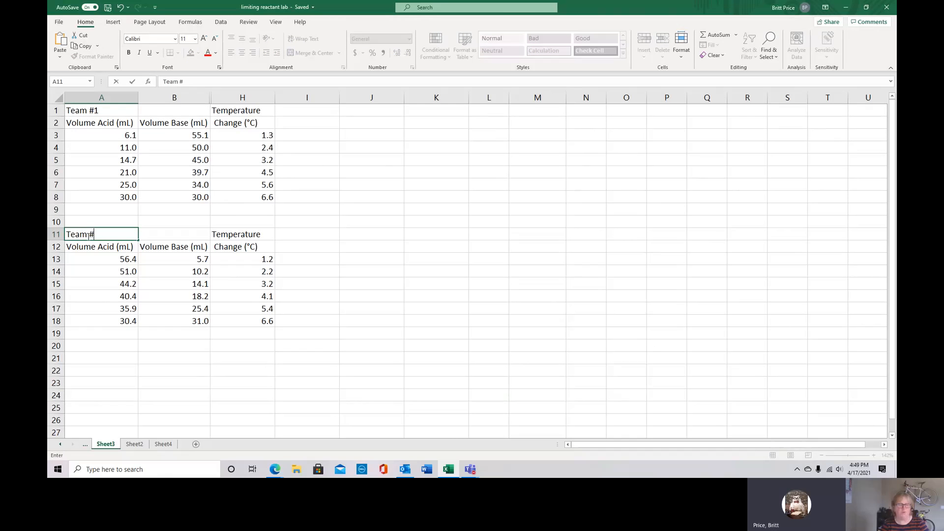
pyautogui.write('2')
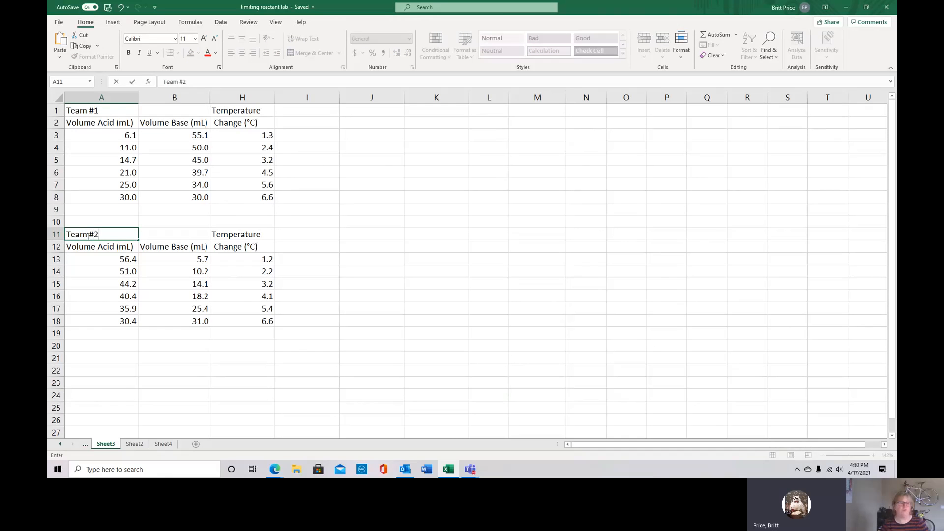
pyautogui.click(344, 137)
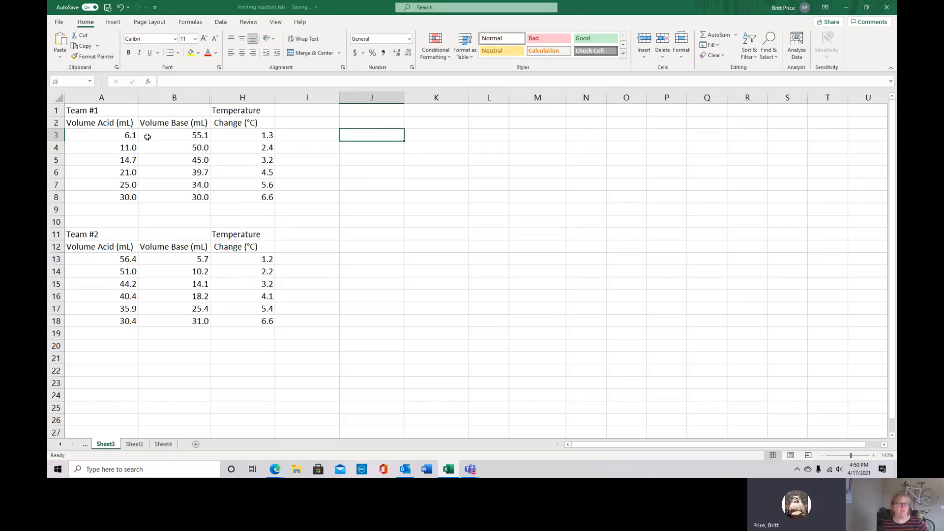
pyautogui.click(112, 23)
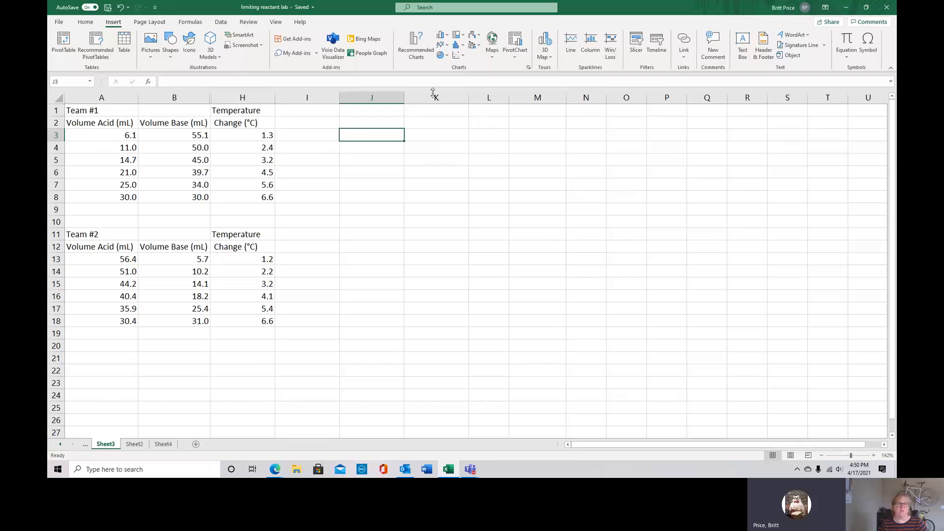
pyautogui.click(354, 224)
pyautogui.click(352, 230)
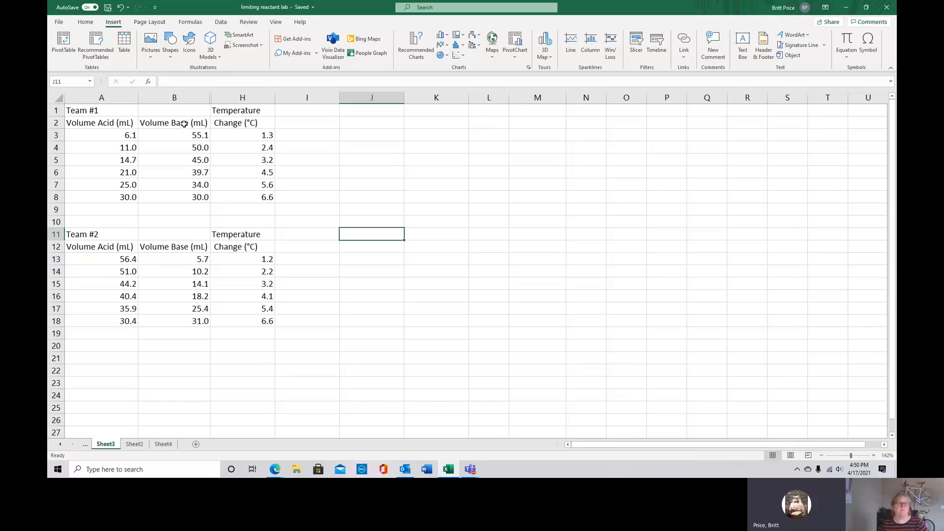
pyautogui.moveTo(185, 124); pyautogui.dragTo(179, 193)
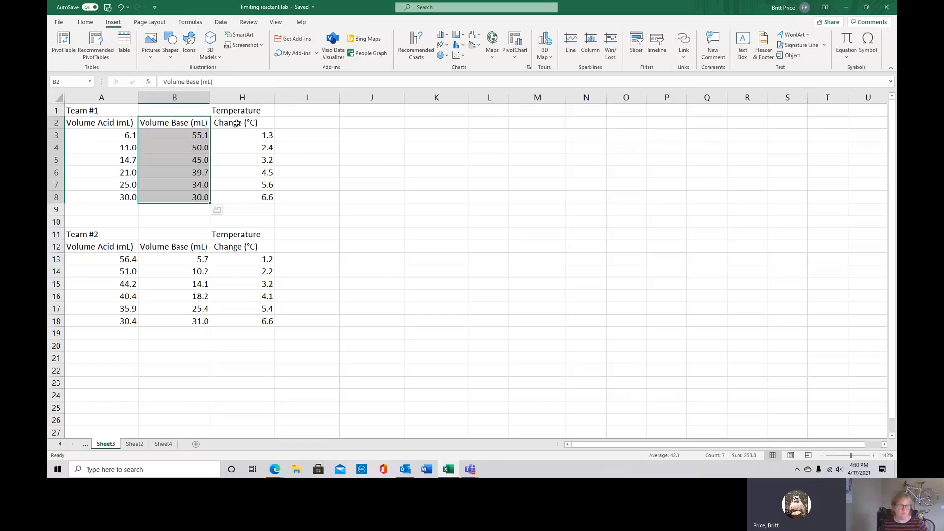
pyautogui.moveTo(236, 124); pyautogui.dragTo(241, 196)
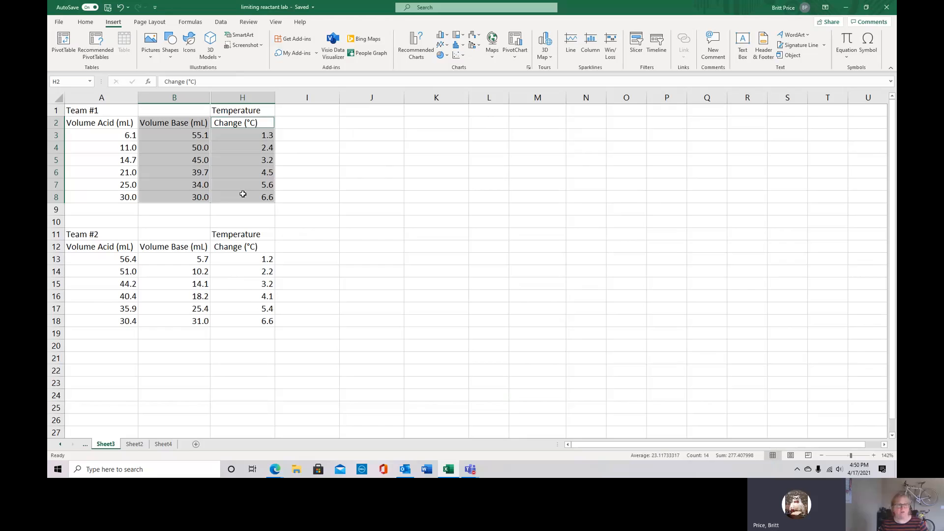
pyautogui.click(459, 56)
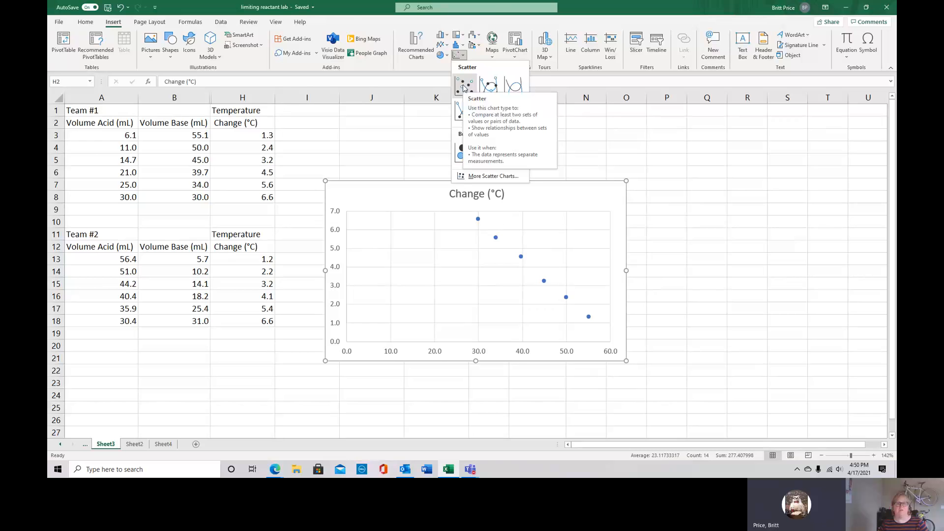
pyautogui.click(464, 87)
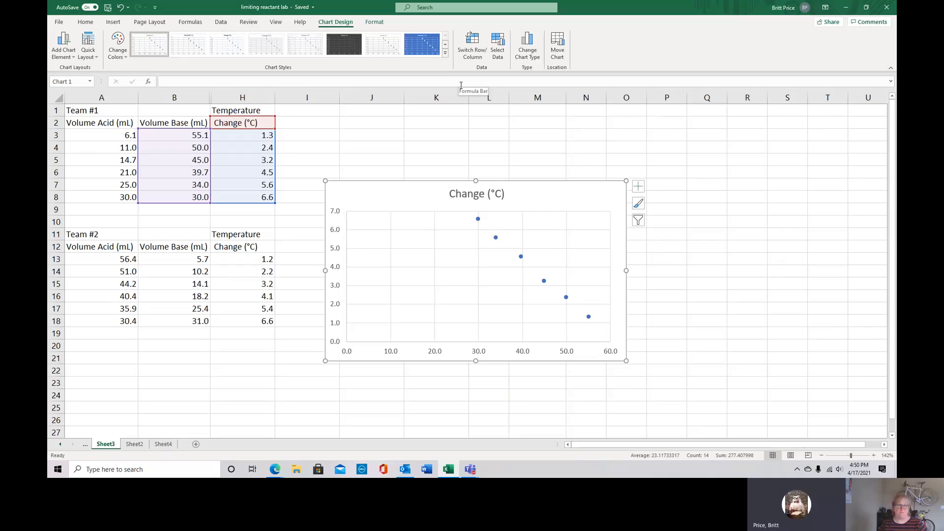
pyautogui.click(120, 7)
pyautogui.click(413, 202)
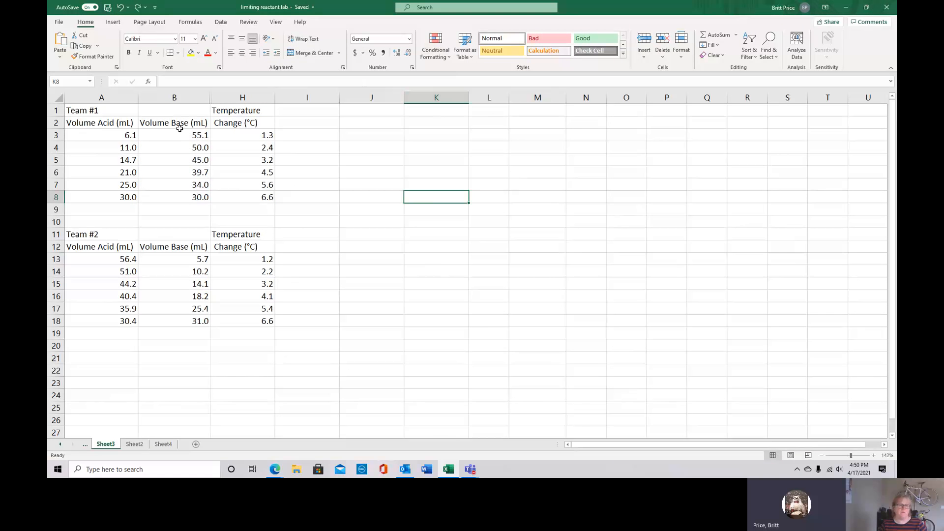
# Below the Team #1 table, label the Volume Base column "X-variable" in B9 and the temperature change column "y-variable" in H9
pyautogui.moveTo(180, 125); pyautogui.dragTo(178, 193)
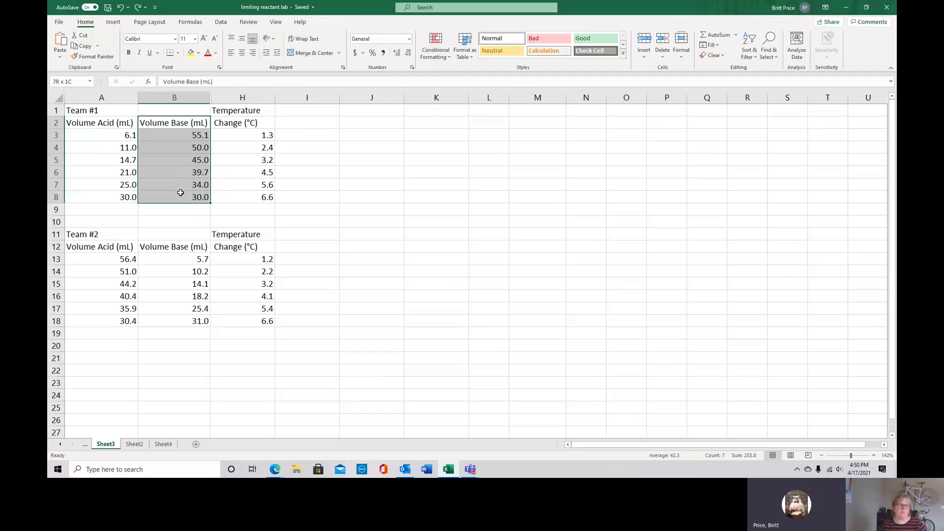
pyautogui.click(177, 209)
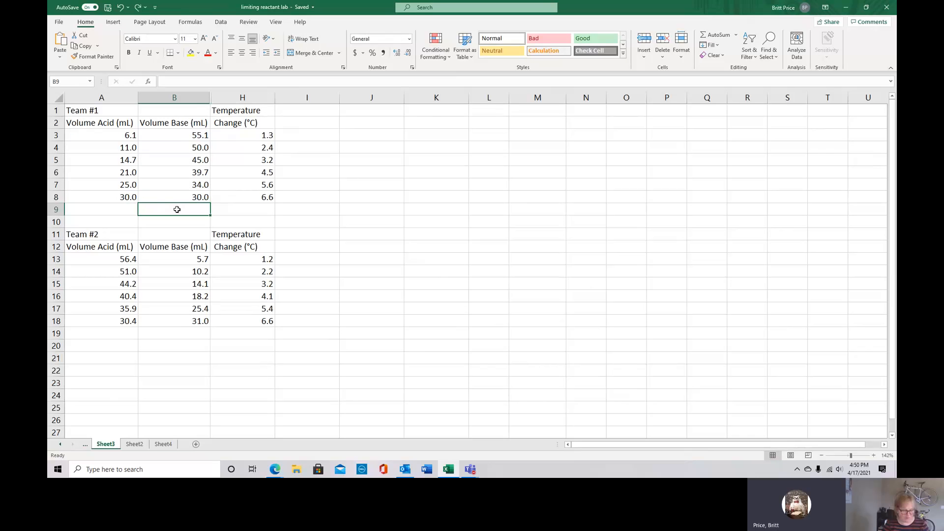
pyautogui.write('X-variab')
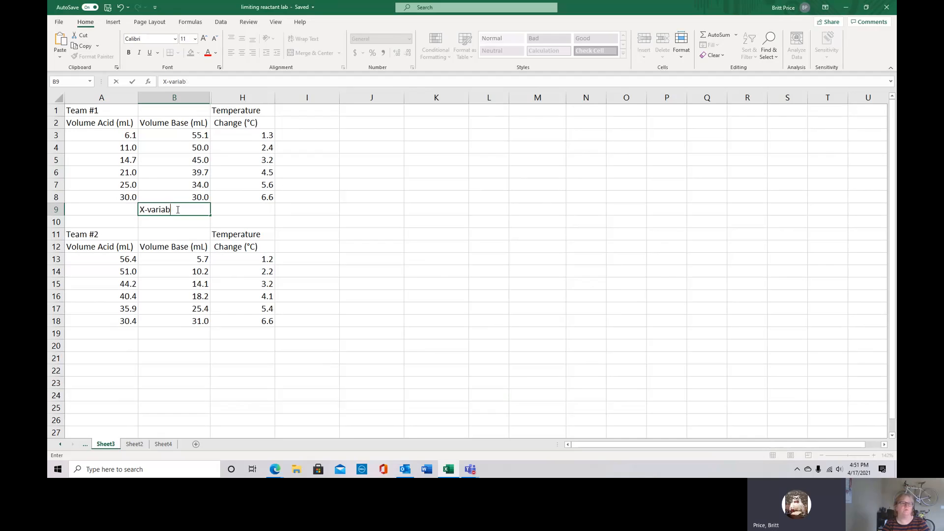
pyautogui.write('le')
pyautogui.press('Tab')
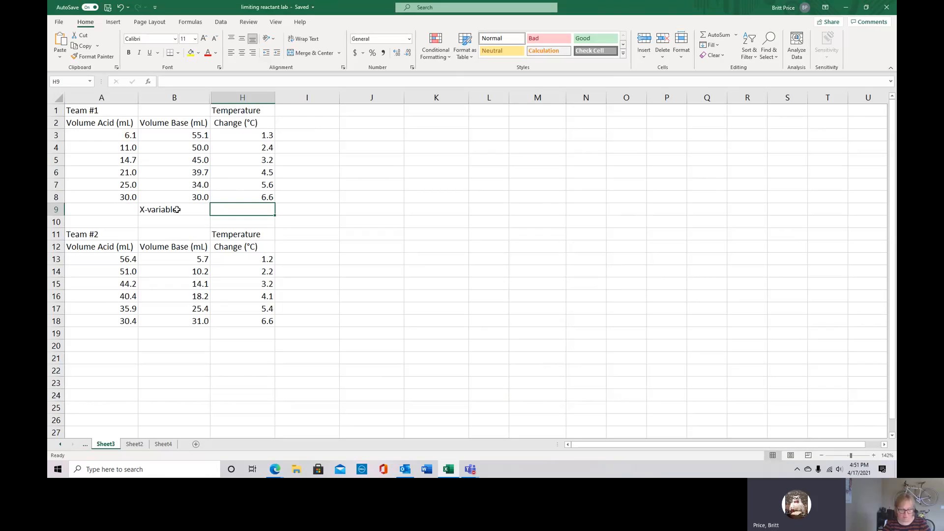
pyautogui.write('y-')
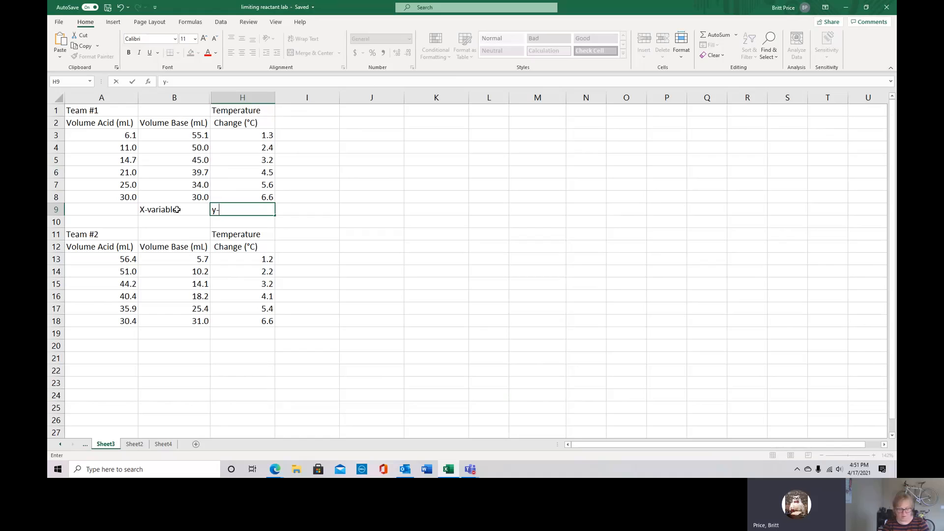
pyautogui.write('variable')
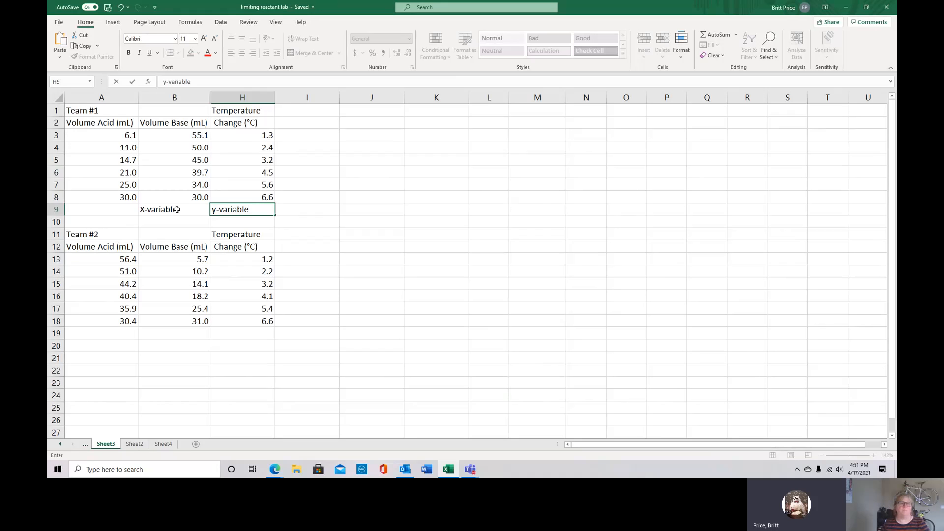
pyautogui.click(345, 135)
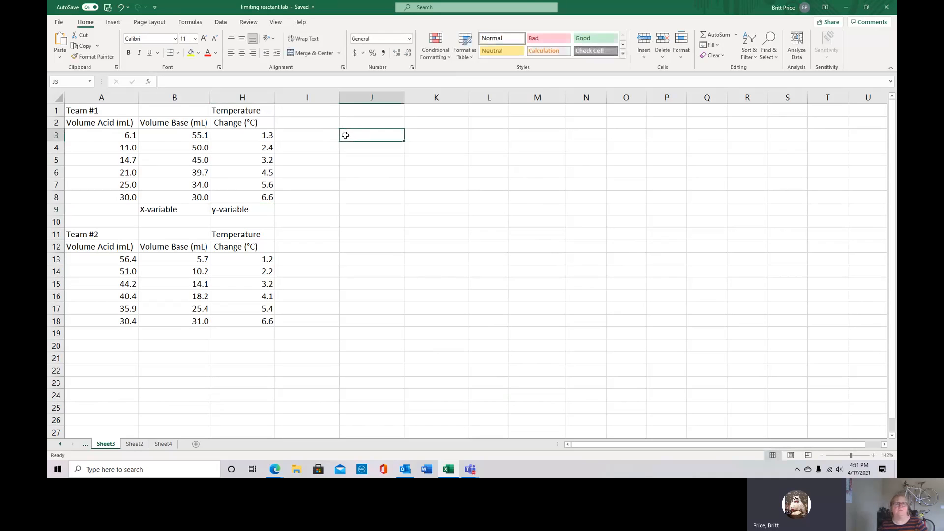
# Insert a markers-only scatter chart from Team #1's B2:B8 and H2:H8, and move it up to start around row 2
pyautogui.click(171, 123)
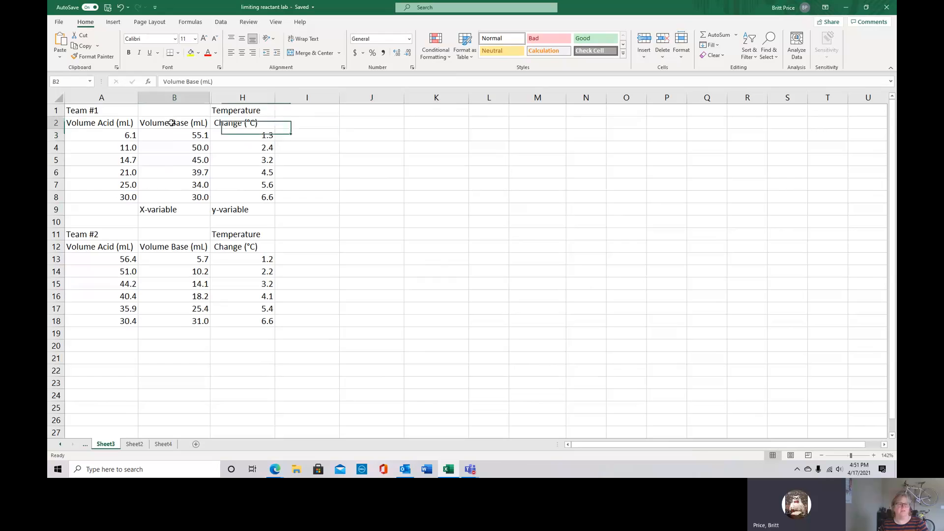
pyautogui.moveTo(171, 123); pyautogui.dragTo(174, 199)
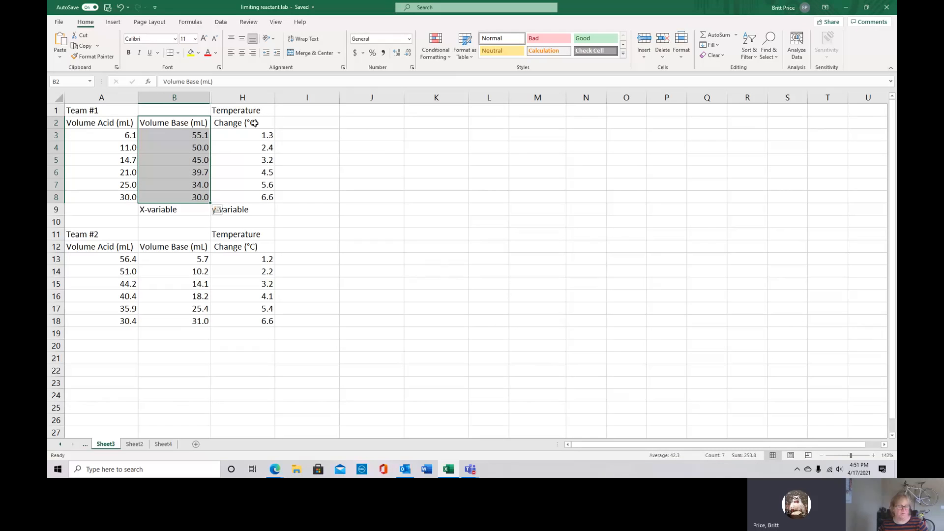
pyautogui.keyDown('ctrl'); pyautogui.moveTo(248, 123); pyautogui.dragTo(243, 195); pyautogui.keyUp('ctrl')
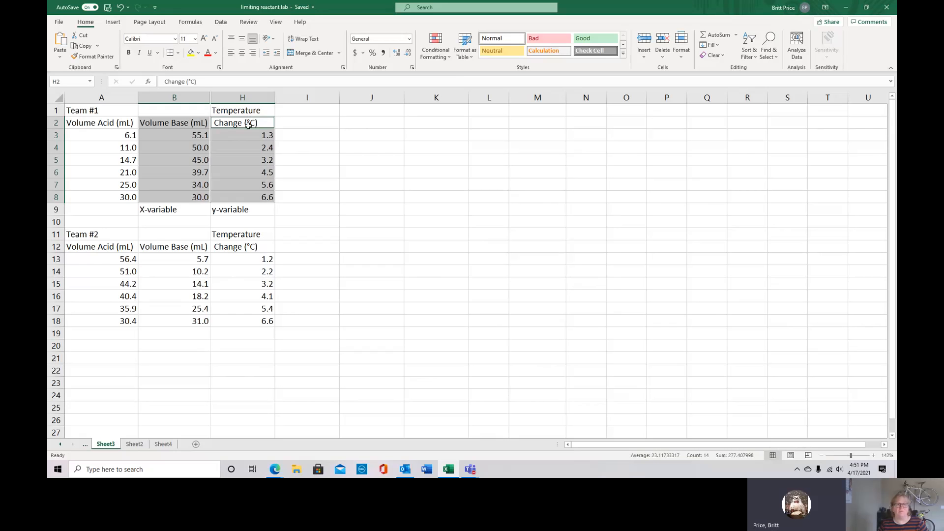
pyautogui.click(112, 23)
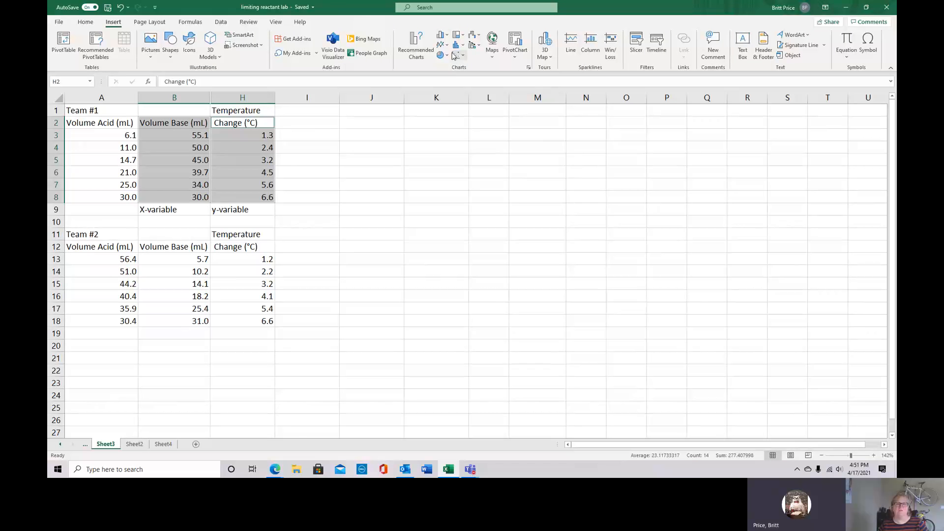
pyautogui.click(456, 57)
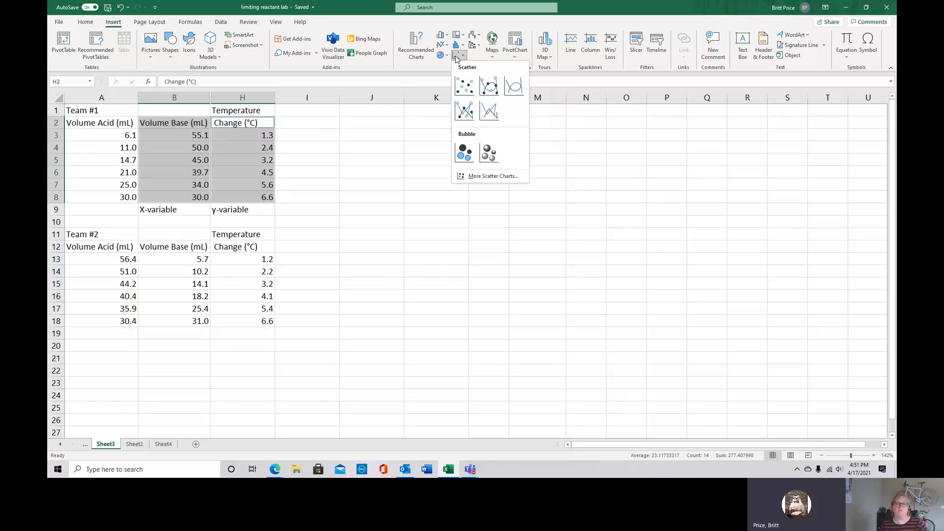
pyautogui.click(464, 87)
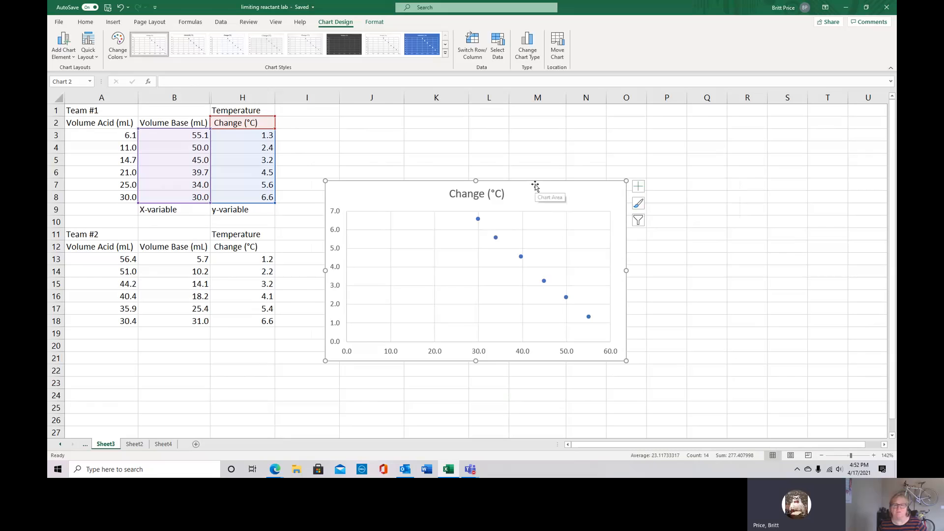
pyautogui.moveTo(537, 185); pyautogui.dragTo(533, 132)
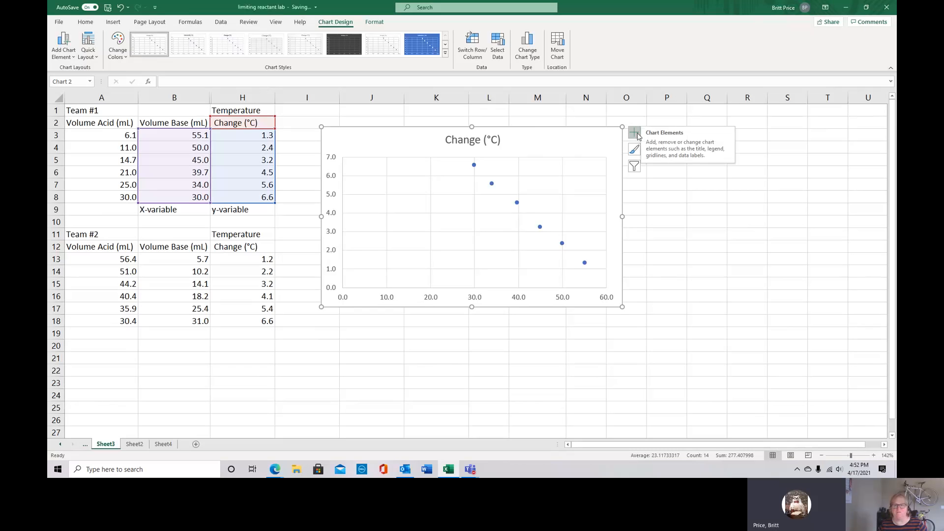
# Add primary horizontal and primary vertical axis titles to the scatter chart
pyautogui.click(634, 134)
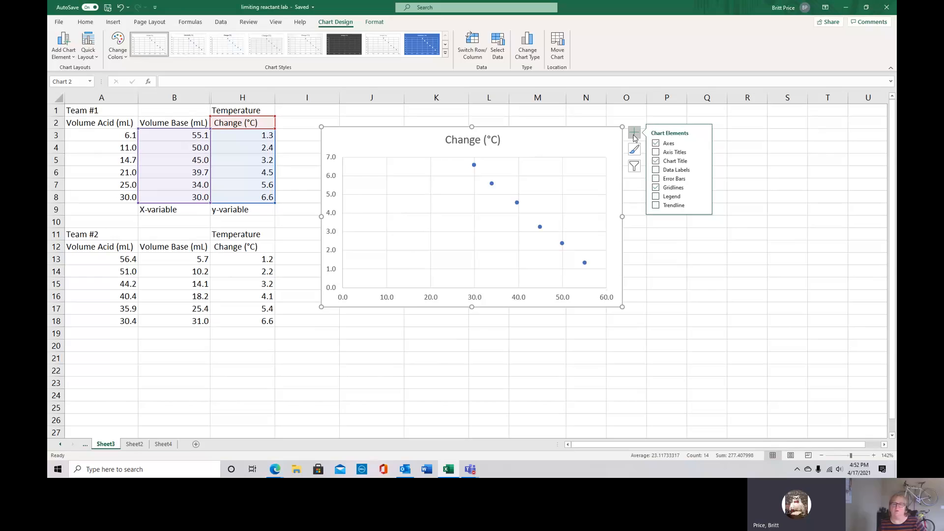
pyautogui.click(655, 152)
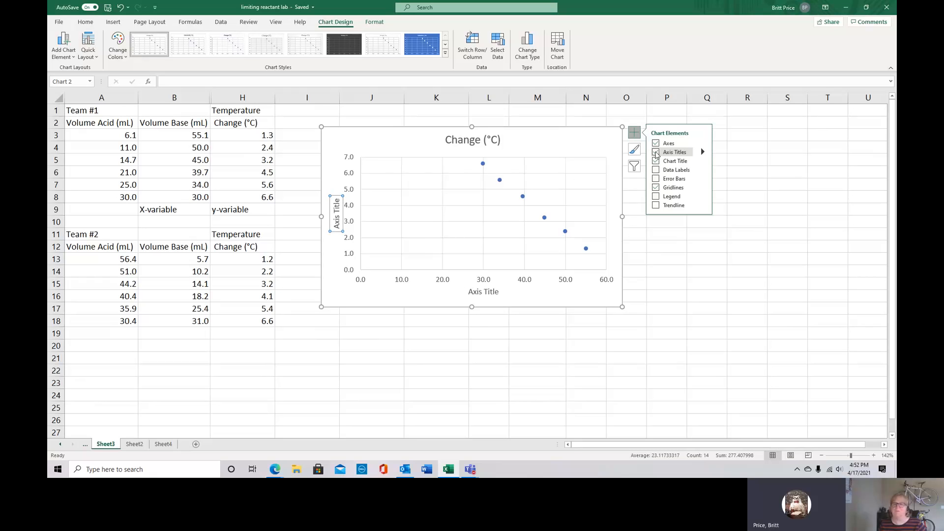
pyautogui.click(702, 153)
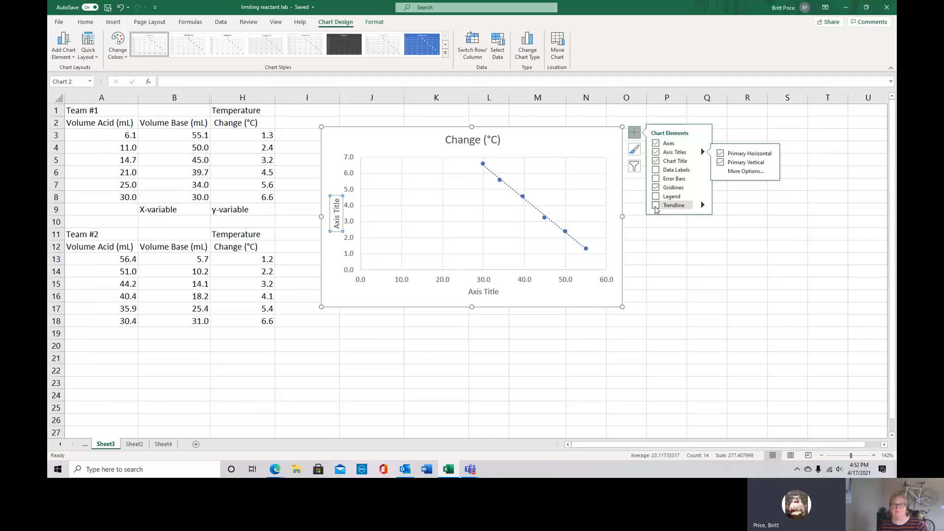
# Add a linear trendline to the chart's data and display its equation and R-squared value on the chart
pyautogui.click(656, 206)
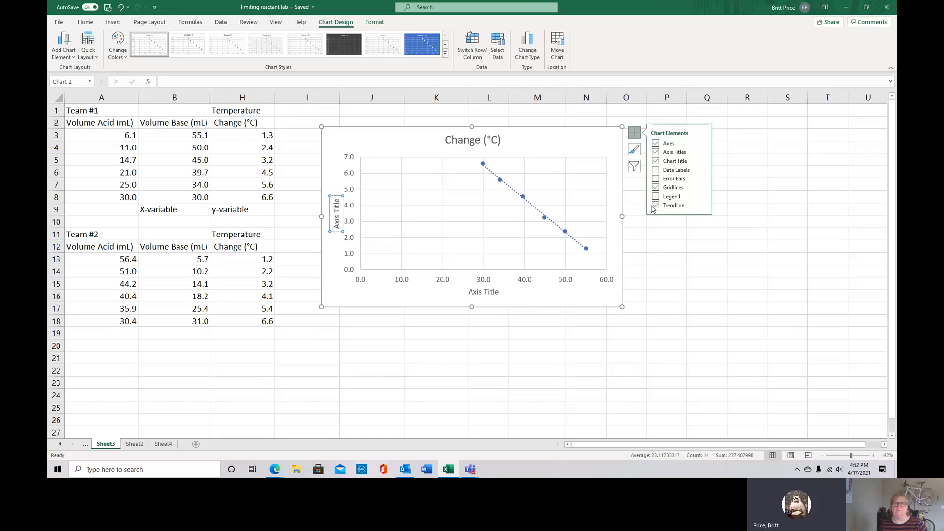
pyautogui.click(703, 206)
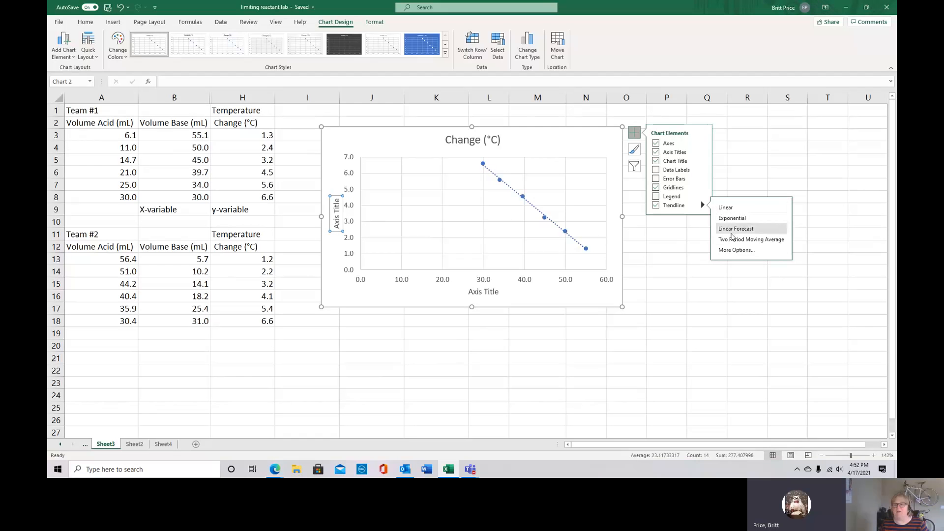
pyautogui.click(729, 252)
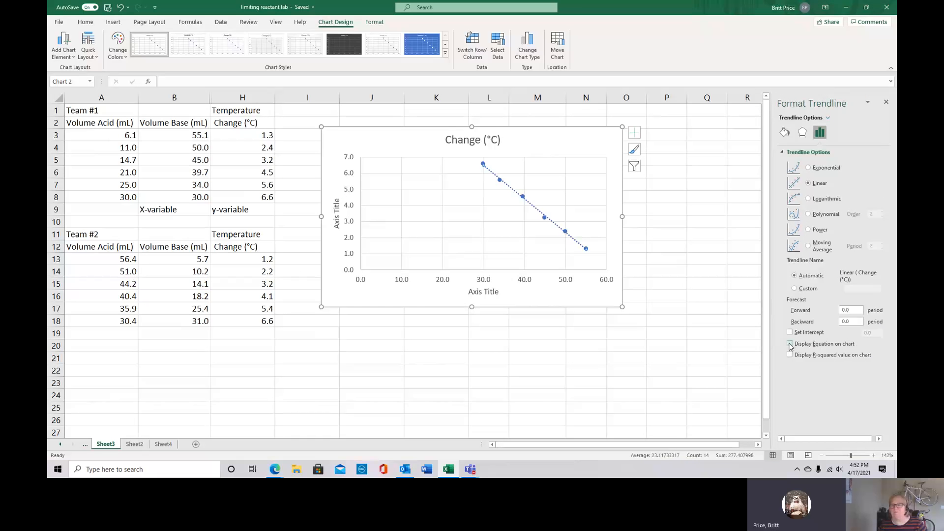
pyautogui.click(790, 344)
pyautogui.click(789, 355)
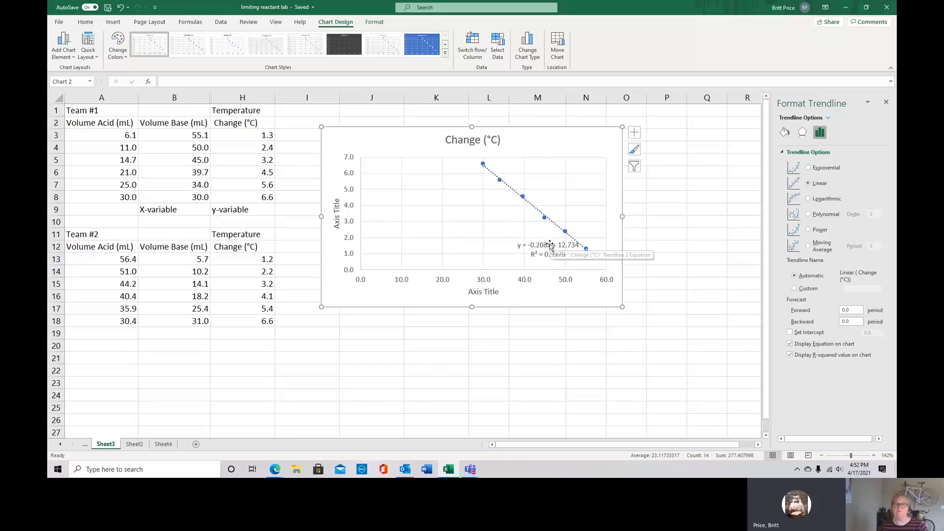
# Move the trendline equation label to the clear area above the line, and forecast the trendline 1 period forward and 1 period backward
pyautogui.moveTo(555, 254); pyautogui.dragTo(569, 168)
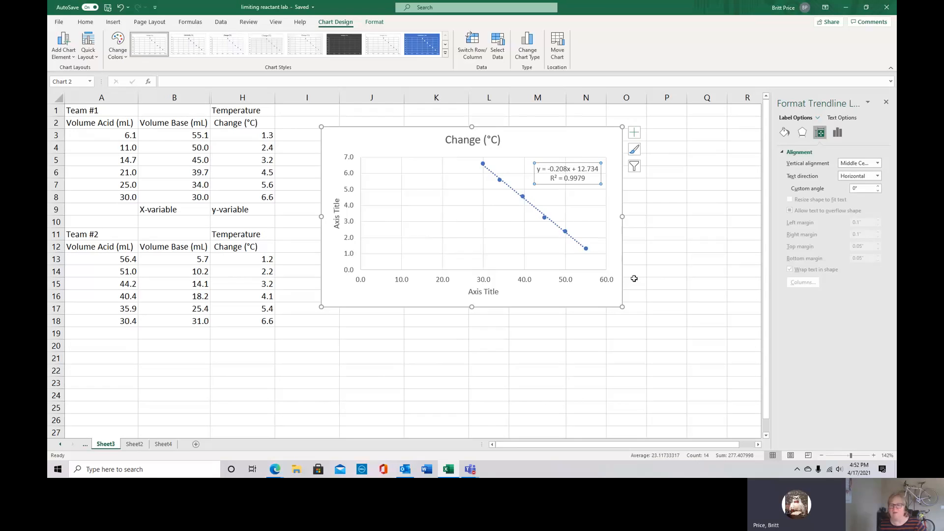
pyautogui.click(509, 190)
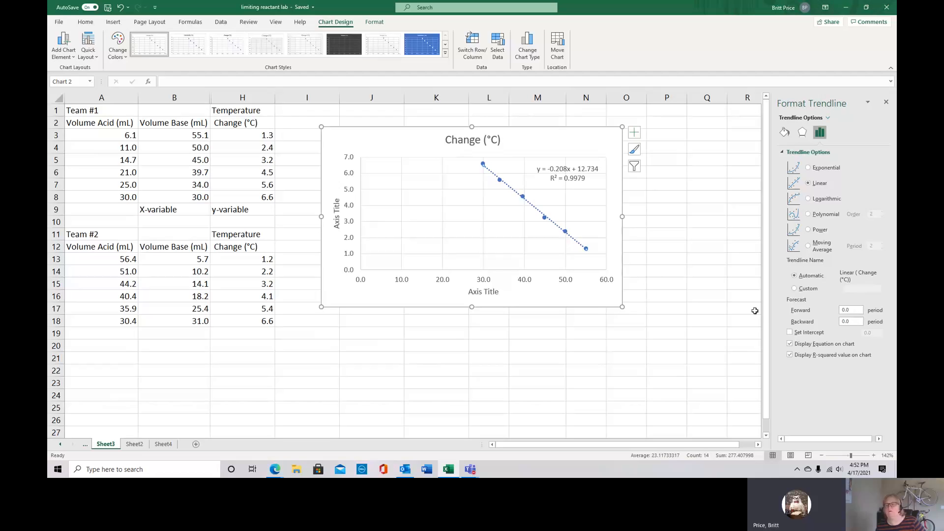
pyautogui.moveTo(845, 310); pyautogui.dragTo(841, 312)
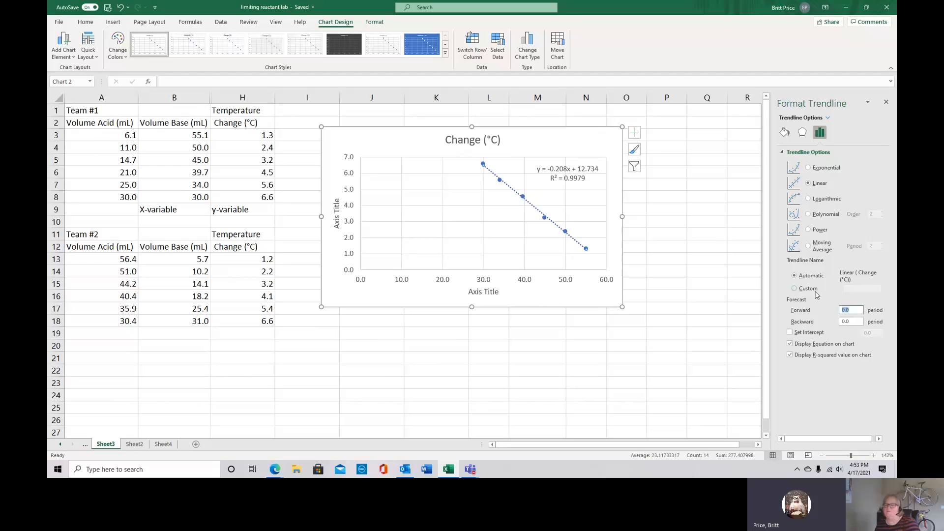
pyautogui.write('1')
pyautogui.click(852, 320)
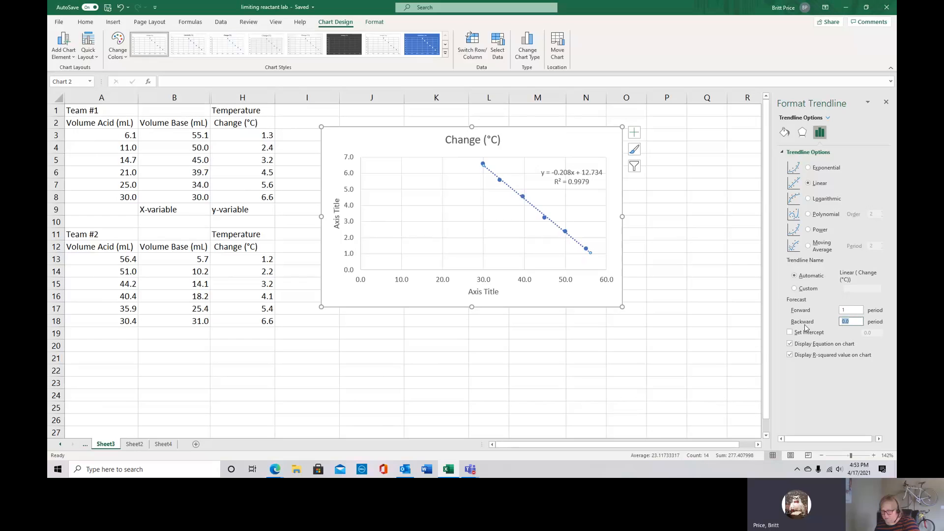
pyautogui.write('1')
pyautogui.press('Return')
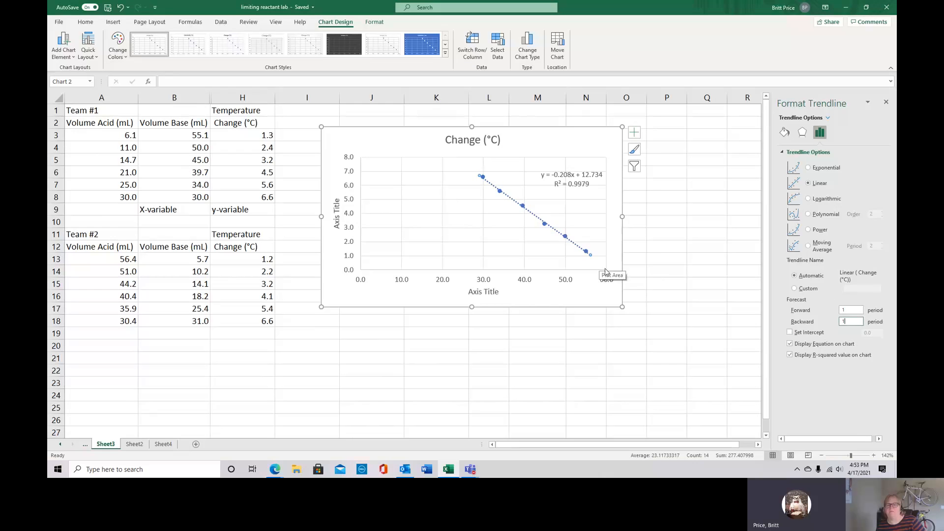
pyautogui.click(595, 284)
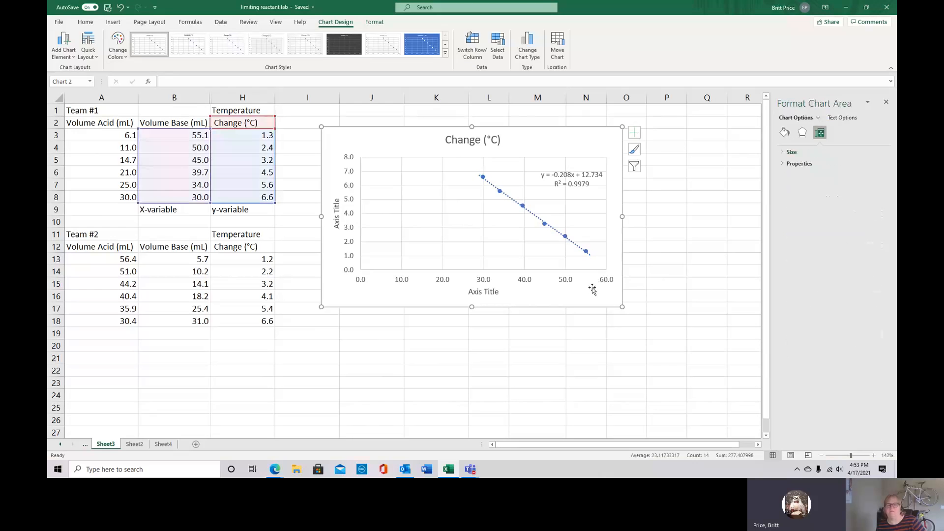
# Change the trendline's dash type to solid and reduce its line width
pyautogui.click(509, 198)
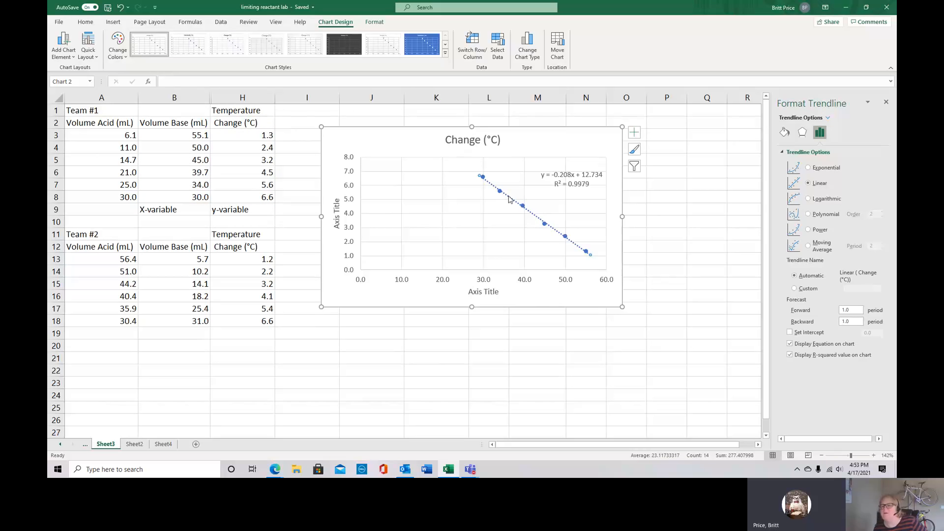
pyautogui.click(784, 133)
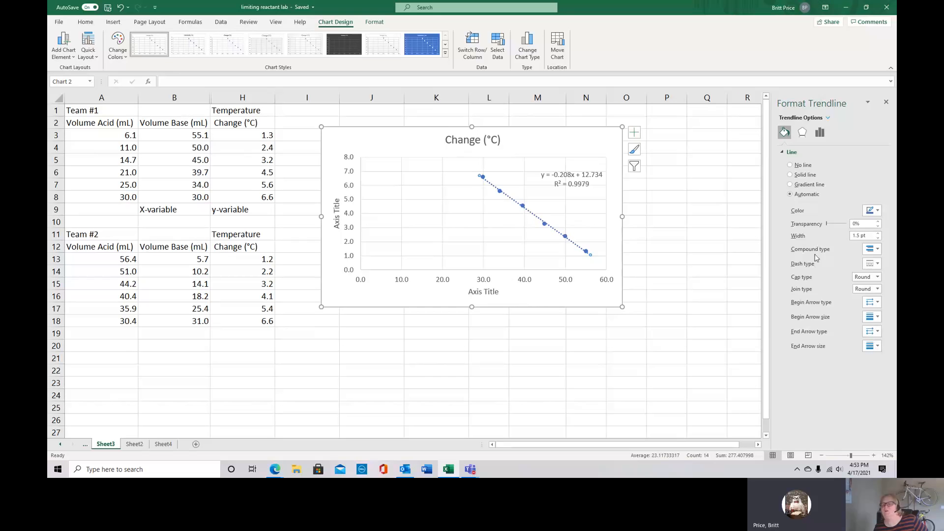
pyautogui.click(877, 264)
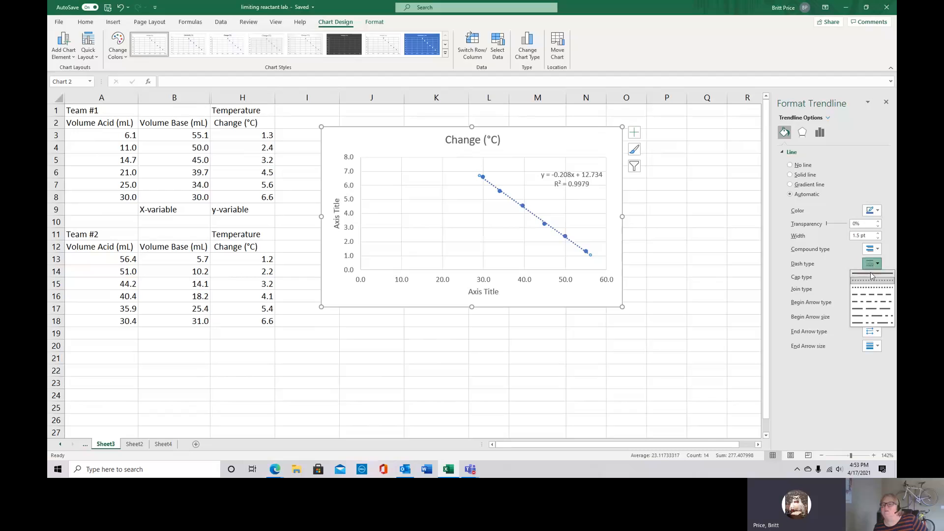
pyautogui.click(871, 274)
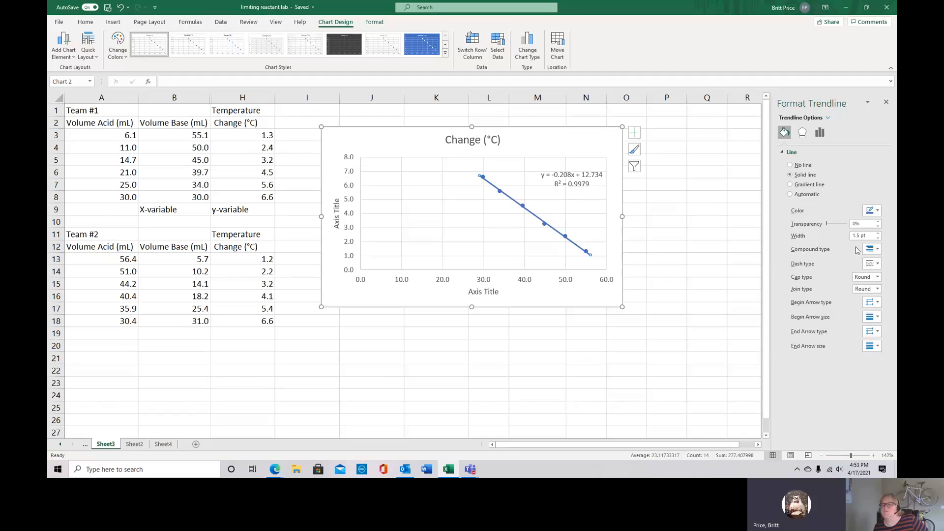
pyautogui.click(878, 238)
pyautogui.click(878, 238)
pyautogui.click(610, 298)
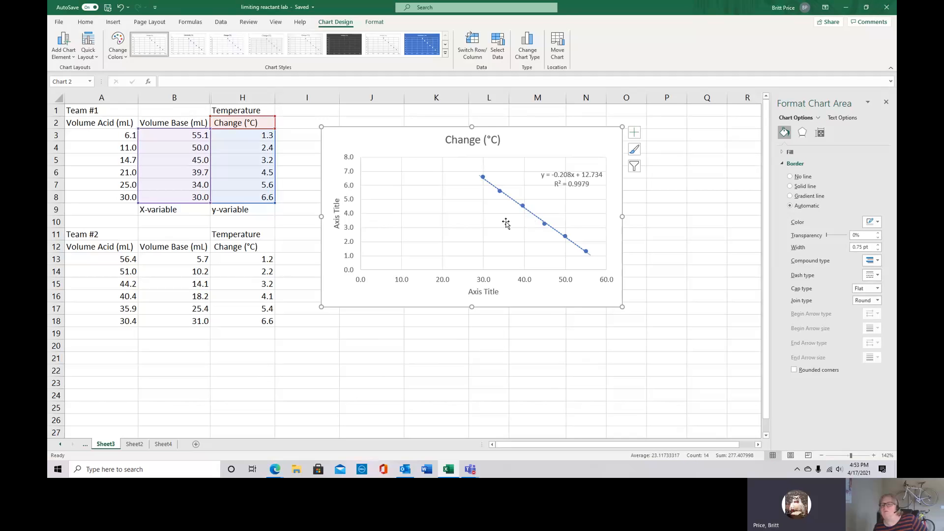
pyautogui.click(514, 320)
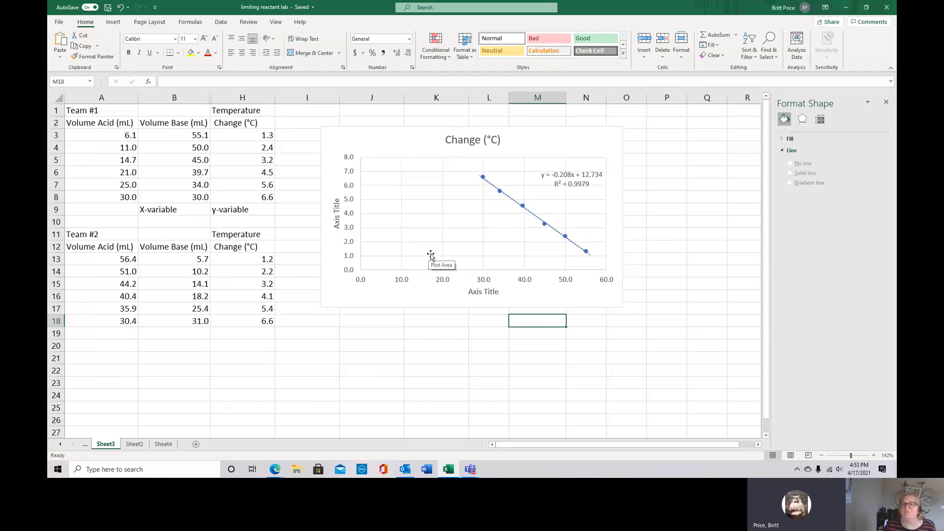
pyautogui.moveTo(172, 252); pyautogui.dragTo(199, 310)
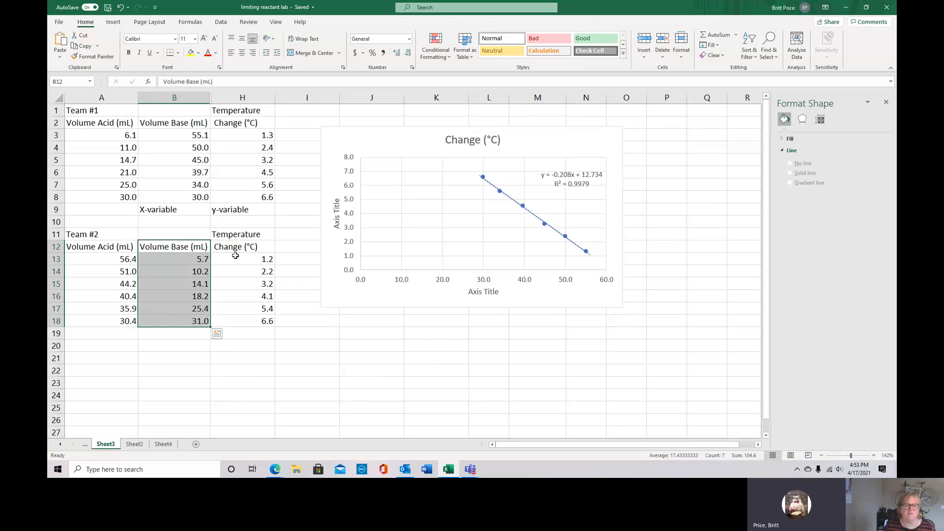
pyautogui.moveTo(240, 251); pyautogui.dragTo(244, 320)
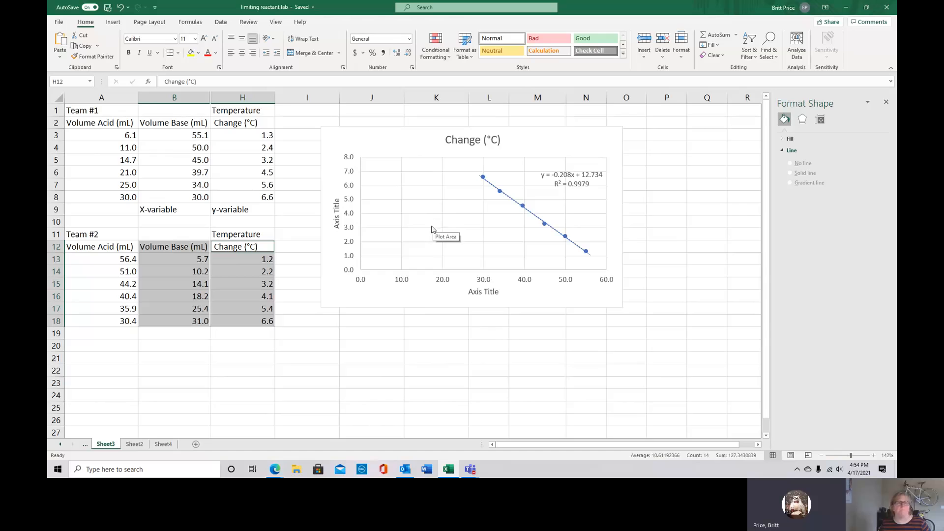
pyautogui.click(412, 369)
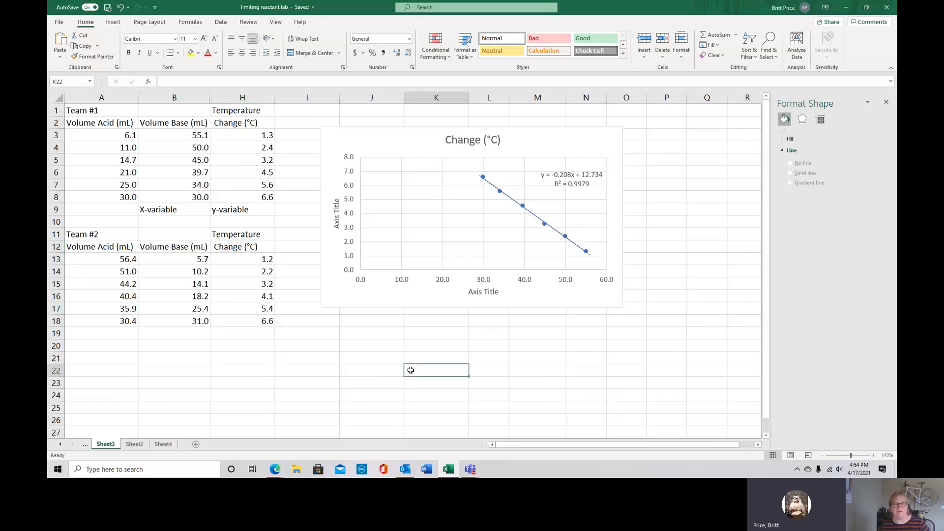
pyautogui.click(422, 248)
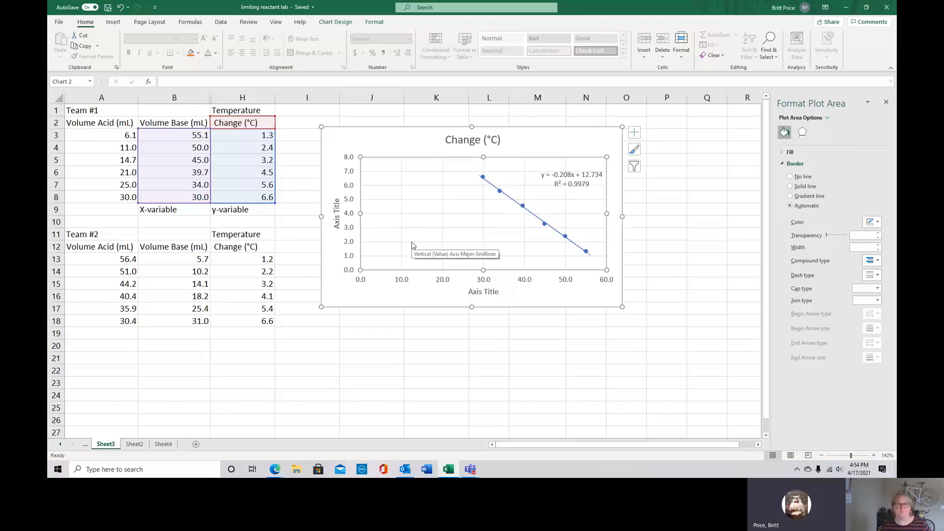
pyautogui.click(411, 242)
pyautogui.click(396, 297)
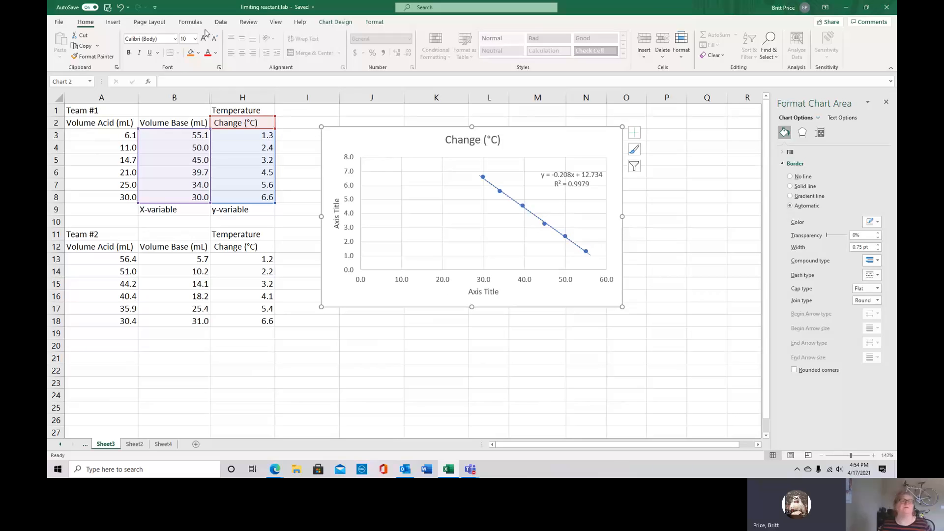
pyautogui.click(221, 23)
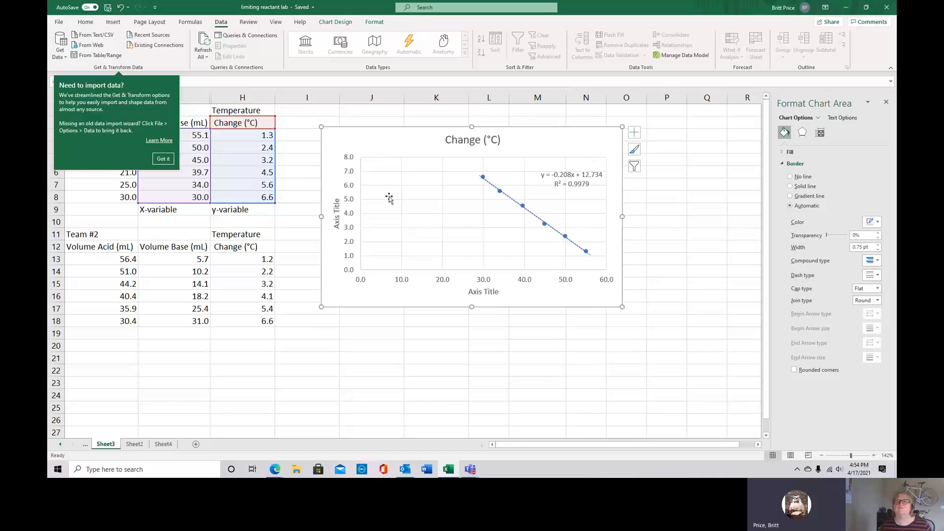
pyautogui.click(500, 170)
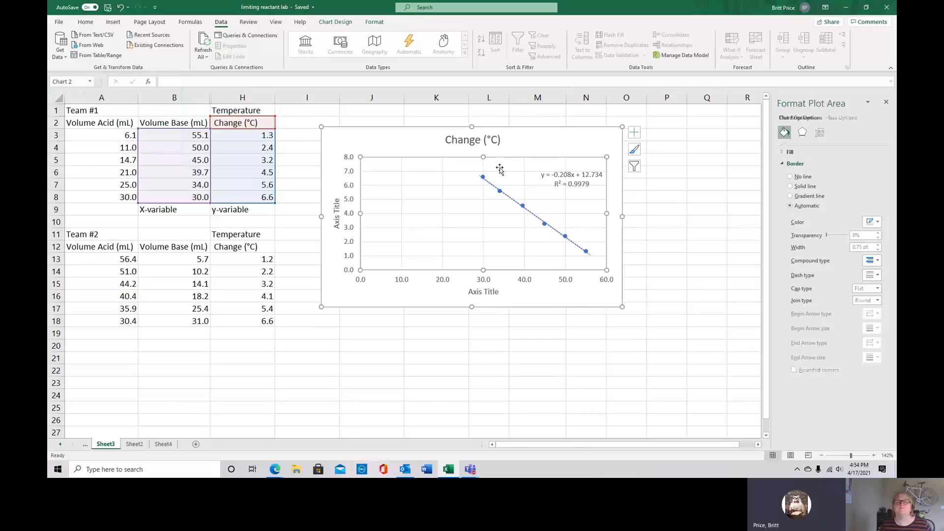
pyautogui.rightClick(417, 190)
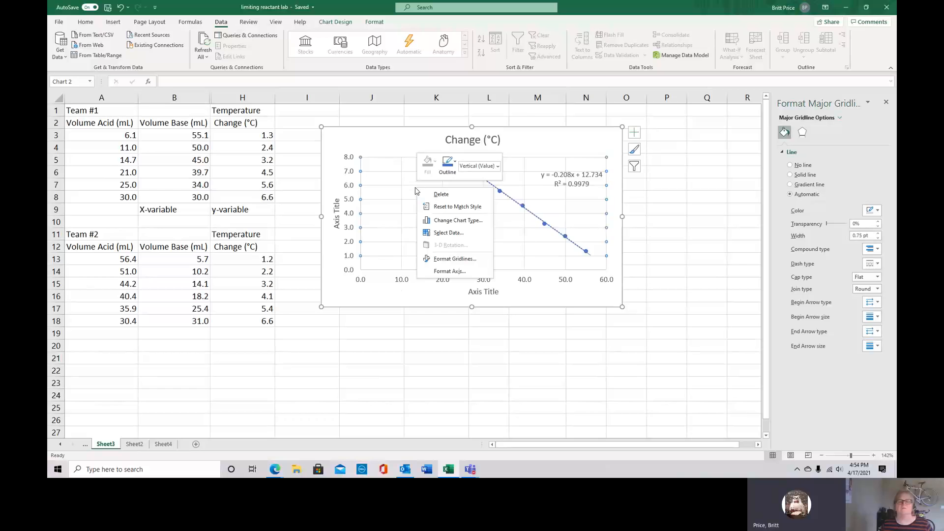
pyautogui.press('Escape')
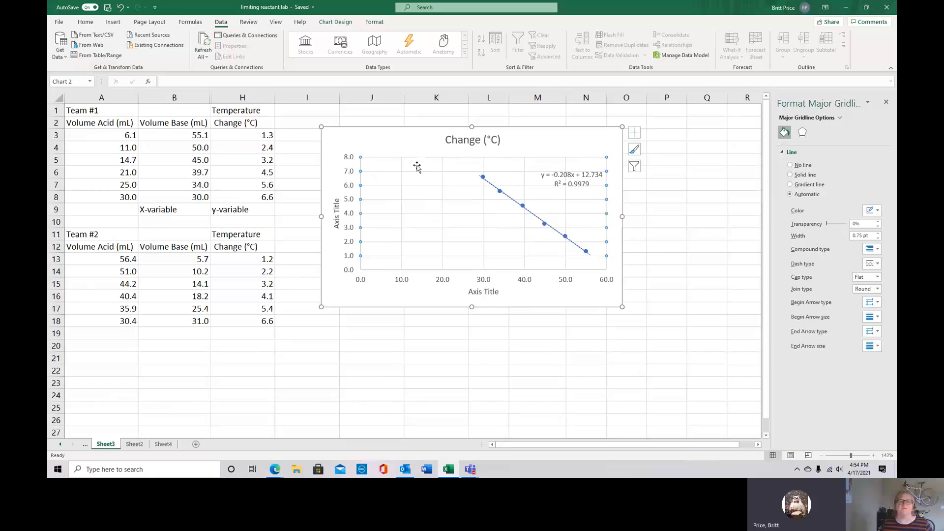
# Add a new series to the chart's data source, using Team #2's Volume Base range B12:B18 as its X values
pyautogui.rightClick(393, 192)
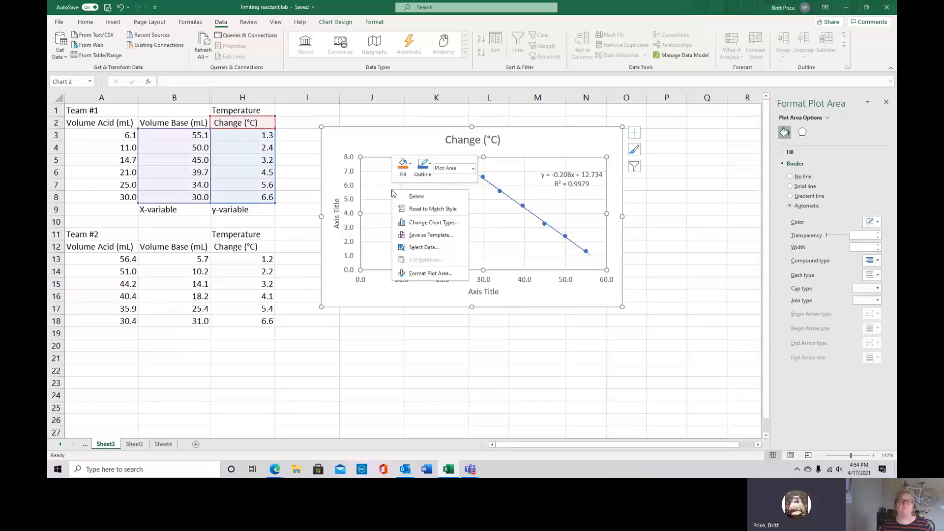
pyautogui.click(432, 247)
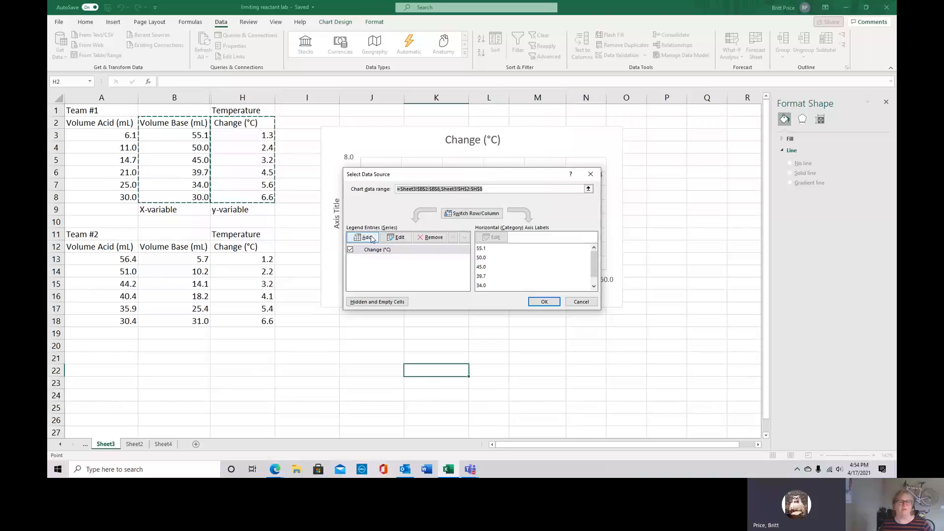
pyautogui.click(371, 238)
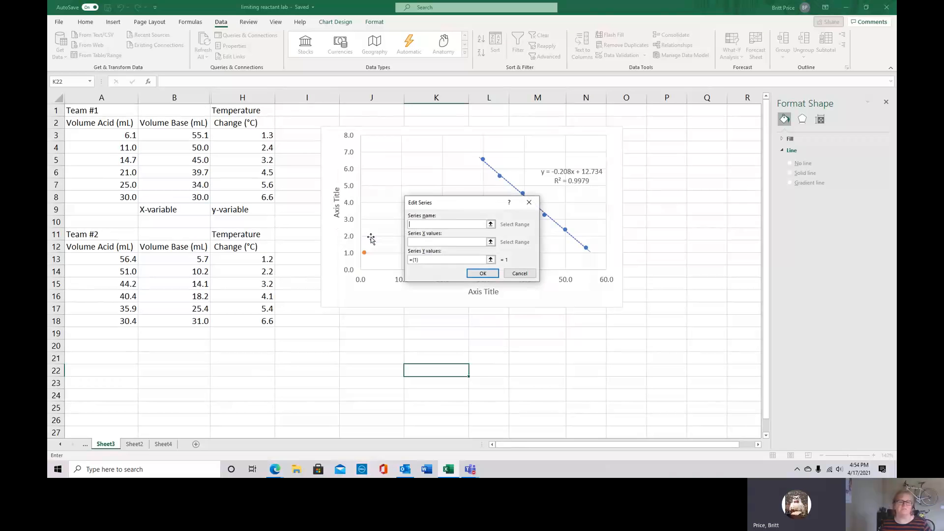
pyautogui.click(433, 240)
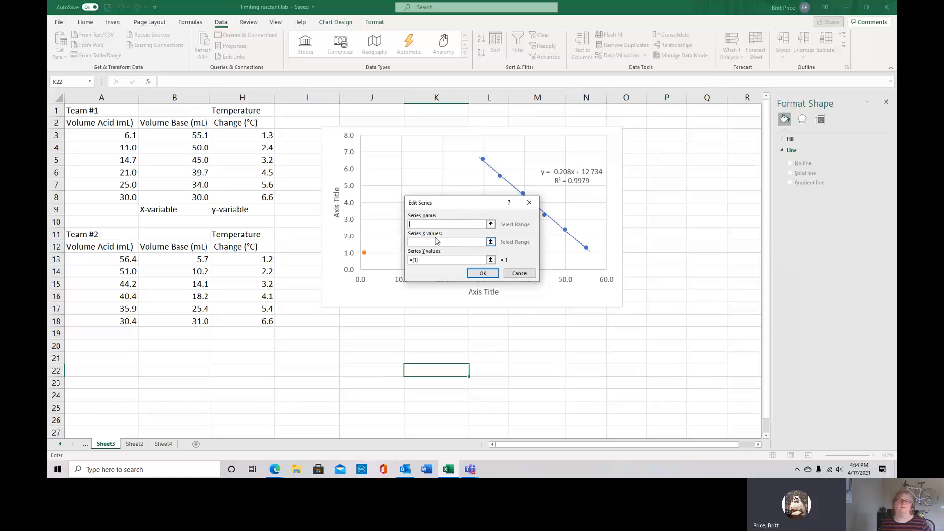
pyautogui.click(490, 242)
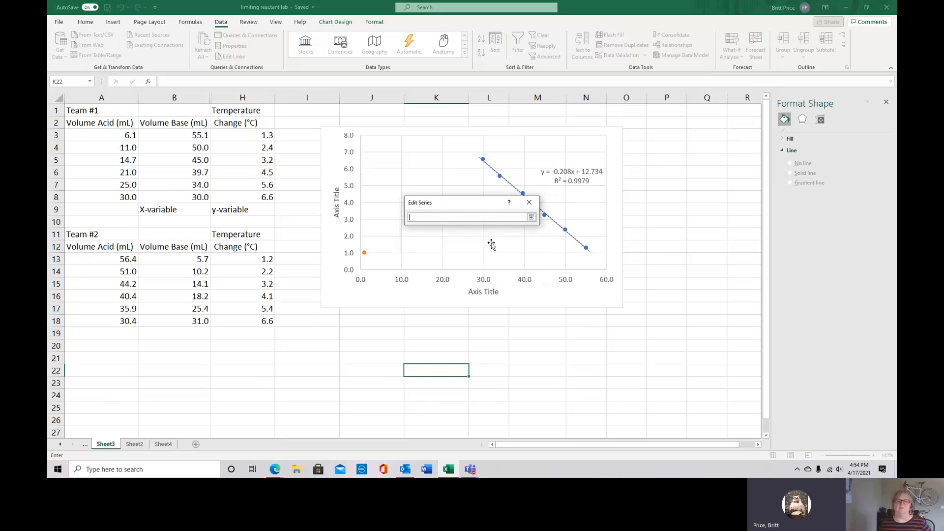
pyautogui.click(531, 216)
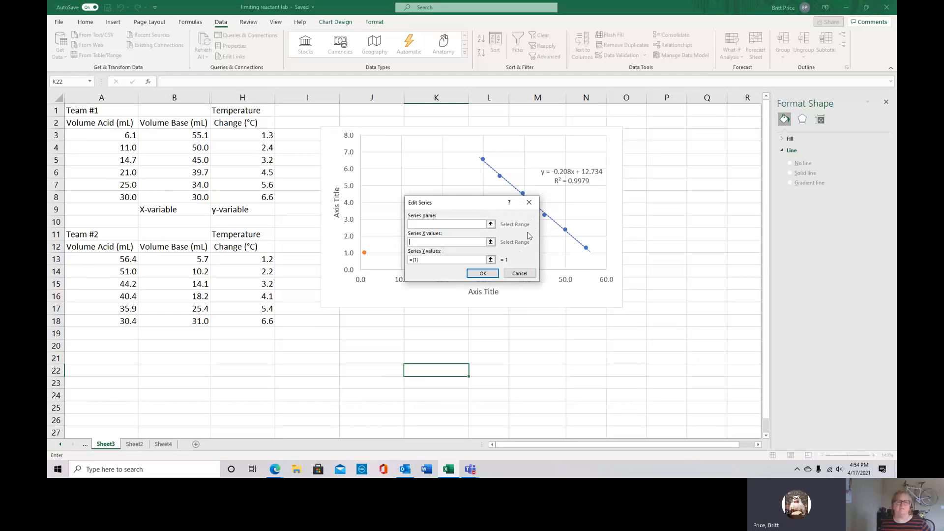
pyautogui.click(419, 240)
pyautogui.moveTo(174, 249); pyautogui.dragTo(172, 322)
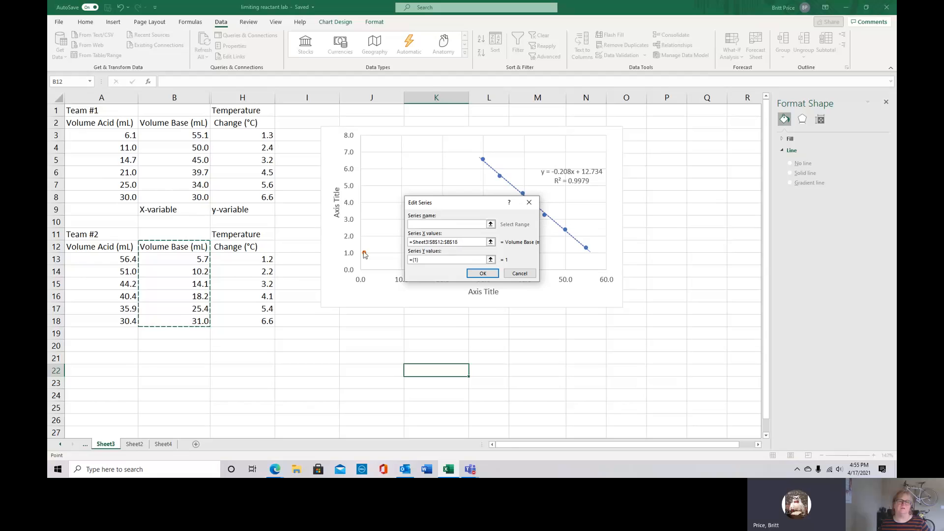
pyautogui.click(226, 245)
pyautogui.moveTo(225, 245); pyautogui.dragTo(228, 321)
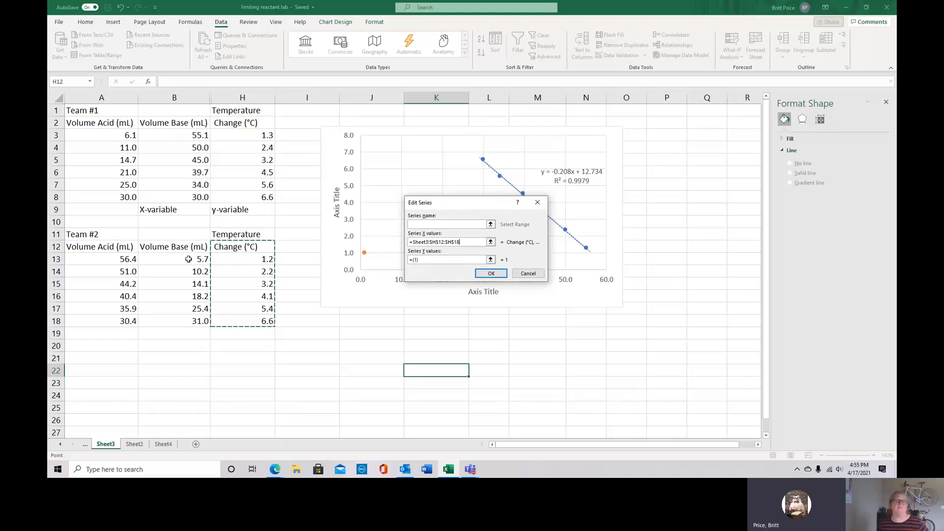
pyautogui.moveTo(172, 246); pyautogui.dragTo(171, 318)
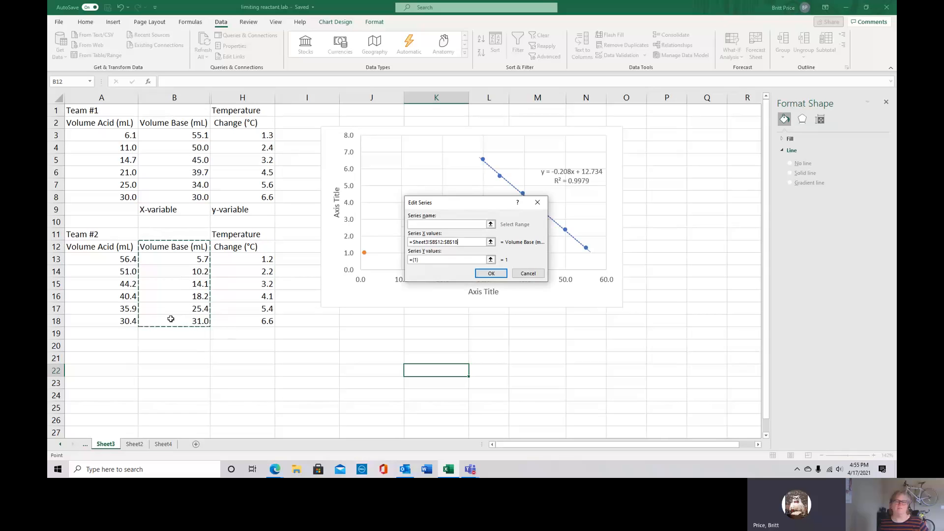
# Set the new series' Y values to Team #2's temperature change range H12:H18 and apply the data source changes
pyautogui.click(435, 259)
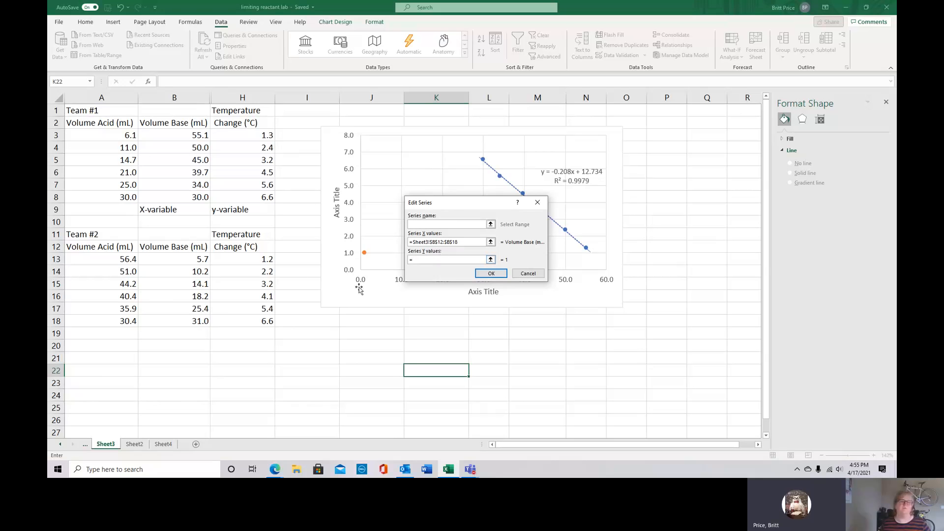
pyautogui.moveTo(227, 248); pyautogui.dragTo(223, 285)
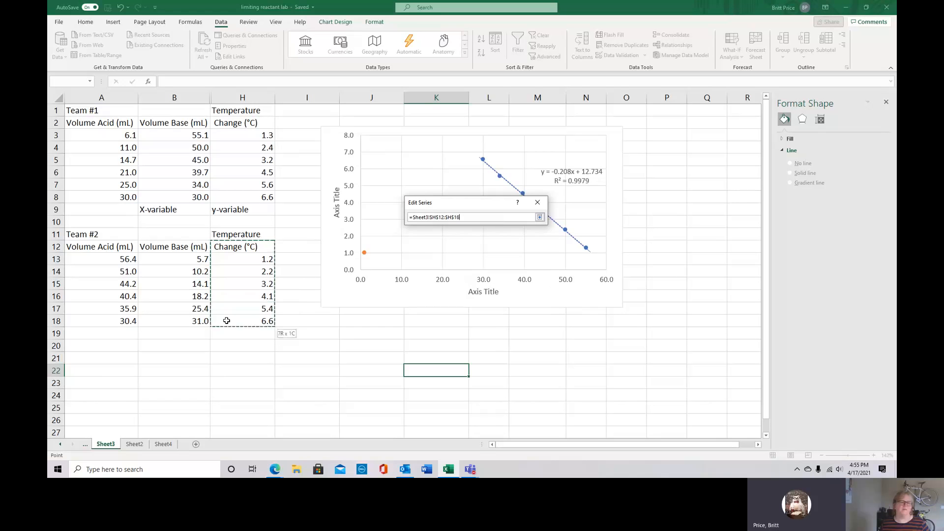
pyautogui.moveTo(227, 321); pyautogui.dragTo(227, 320)
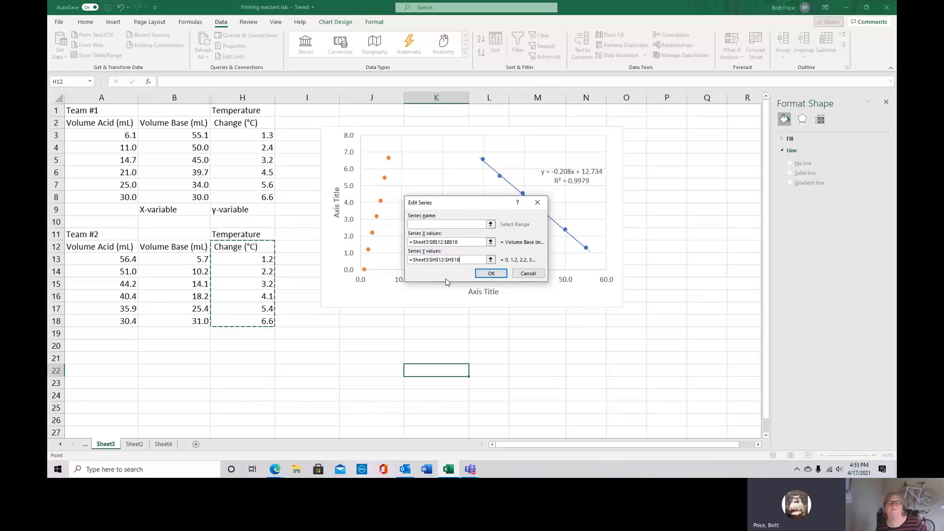
pyautogui.click(492, 274)
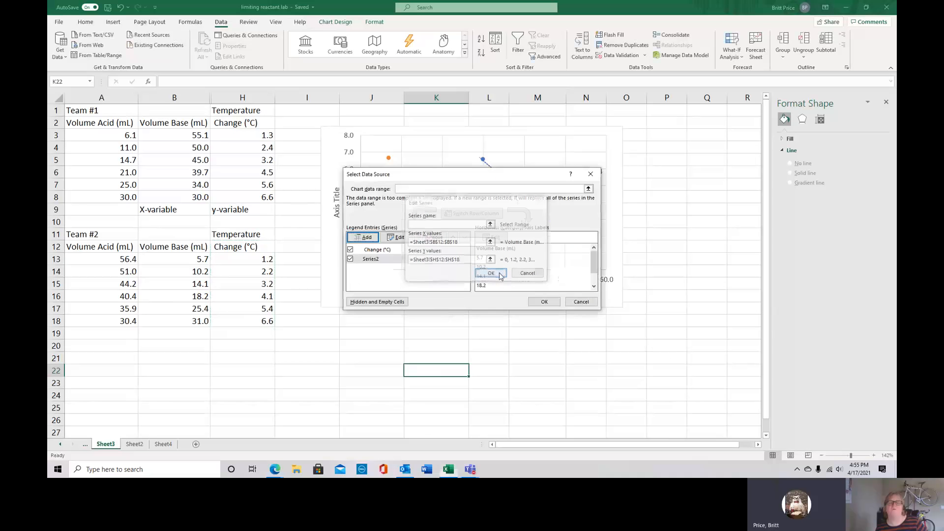
pyautogui.click(543, 302)
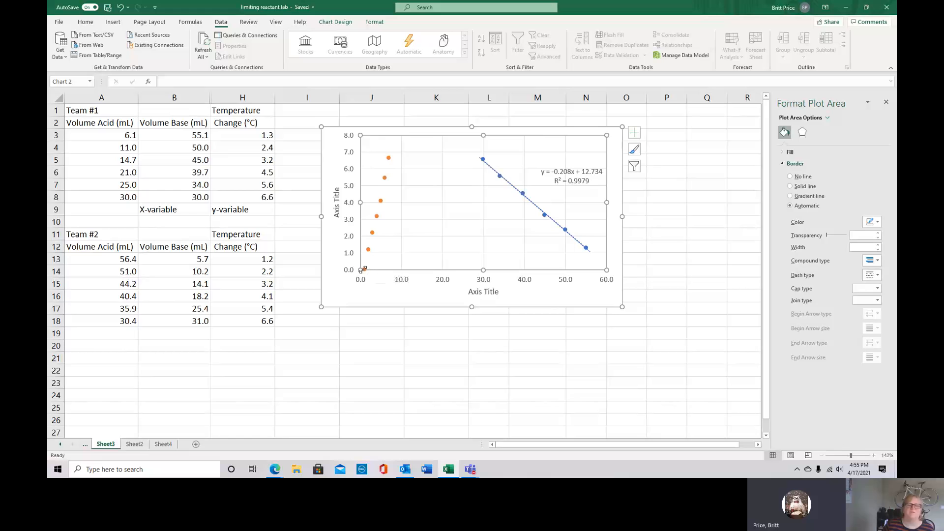
# Delete the incorrectly plotted orange Team #2 series from the chart
pyautogui.moveTo(363, 270)
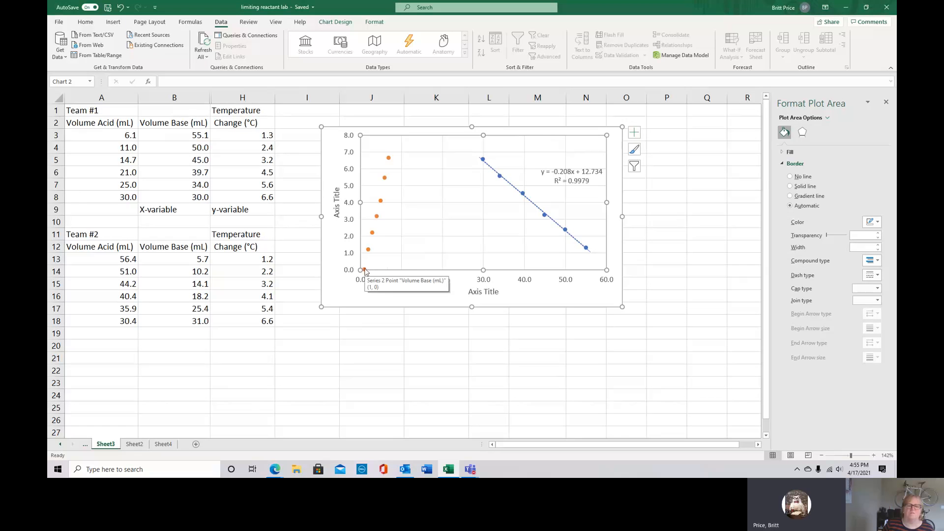
pyautogui.click(372, 234)
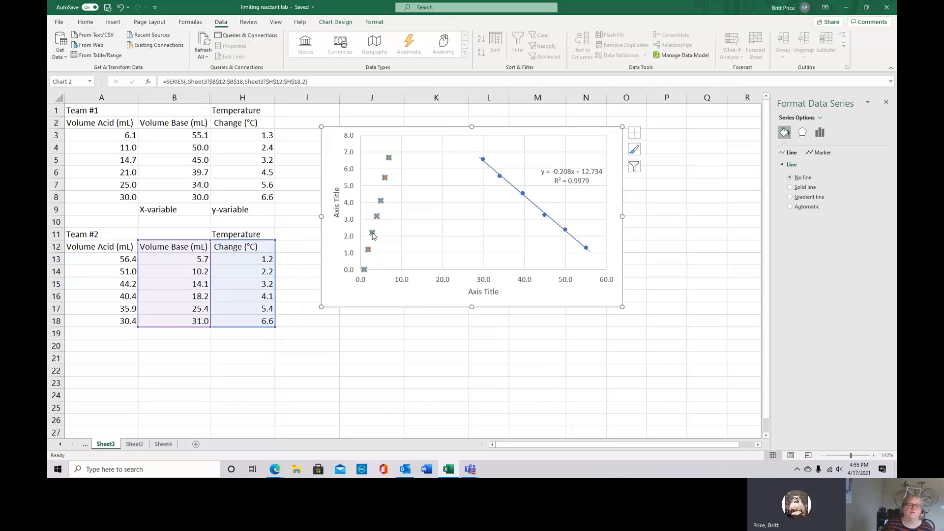
pyautogui.rightClick(372, 235)
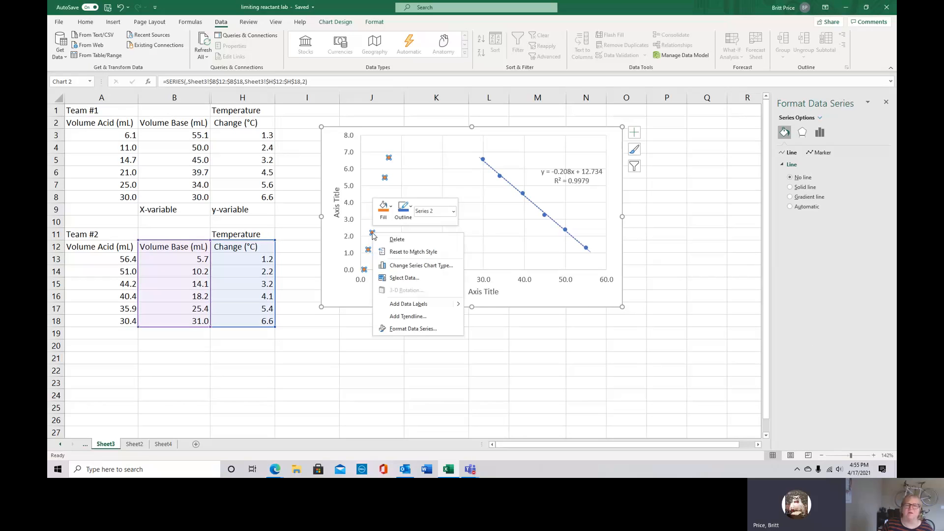
pyautogui.click(396, 240)
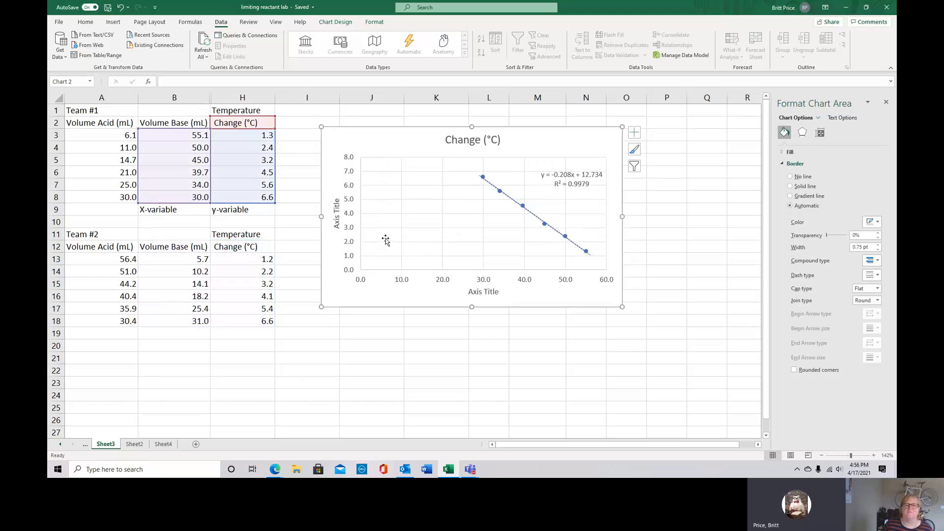
pyautogui.click(270, 365)
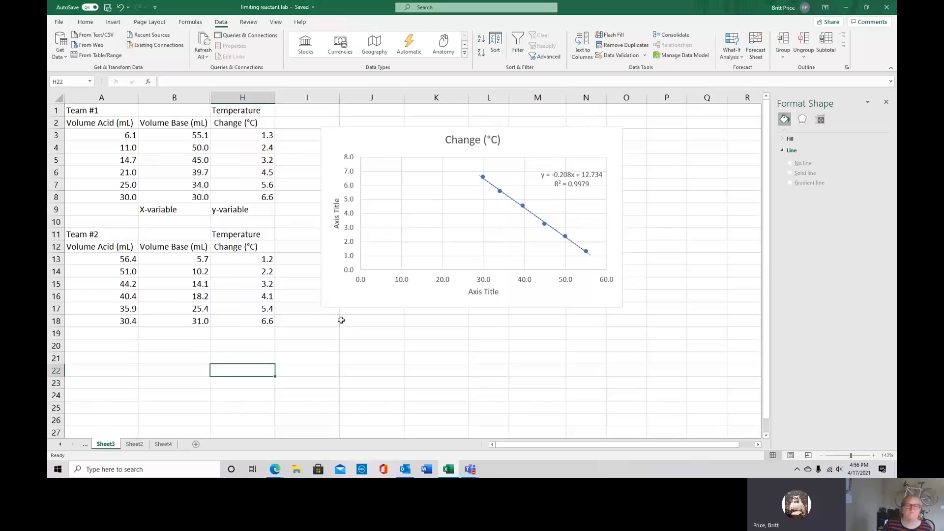
# Add a new series to the chart's data source, using Team #2's Volume Base values B13:B18 without the header as X values
pyautogui.click(417, 223)
pyautogui.rightClick(418, 226)
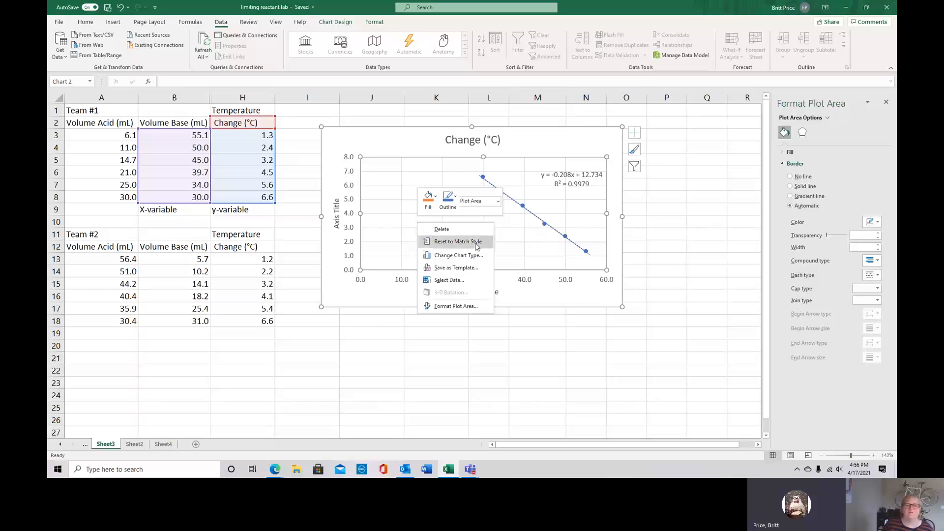
pyautogui.click(461, 281)
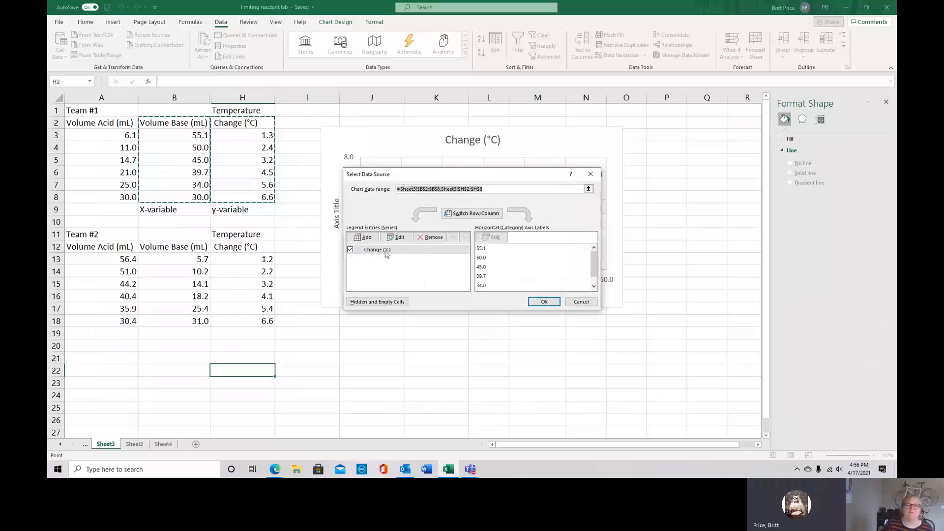
pyautogui.click(363, 236)
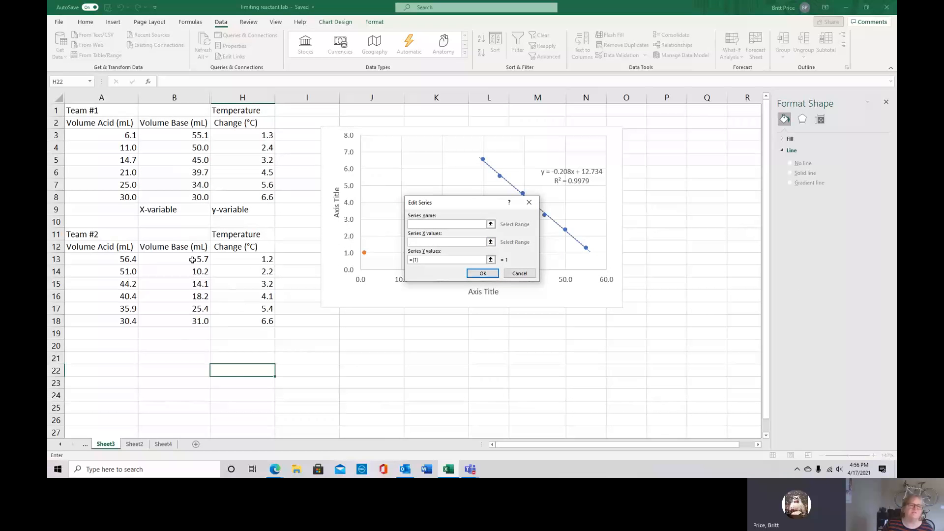
pyautogui.moveTo(194, 261); pyautogui.dragTo(187, 325)
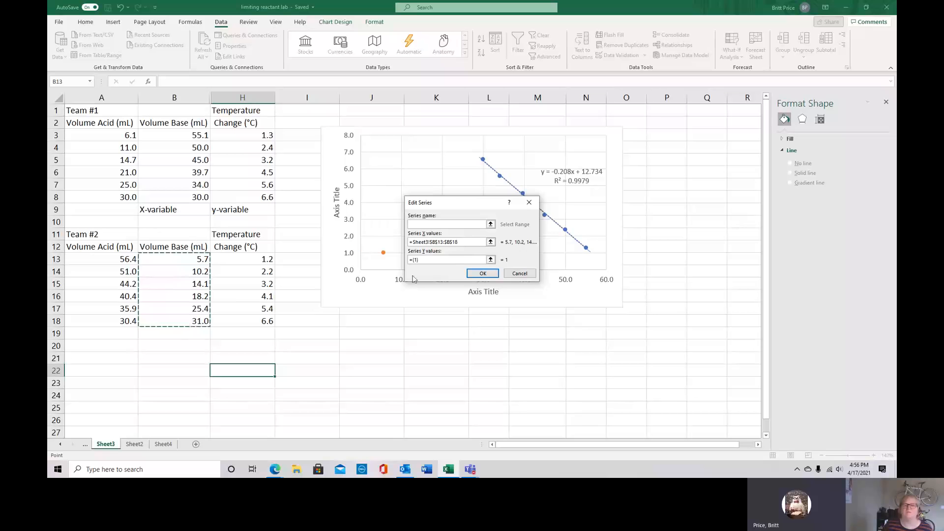
# Set the new series' Y values to Team #2's temperature change values H13:H18 and apply the data source changes
pyautogui.click(452, 261)
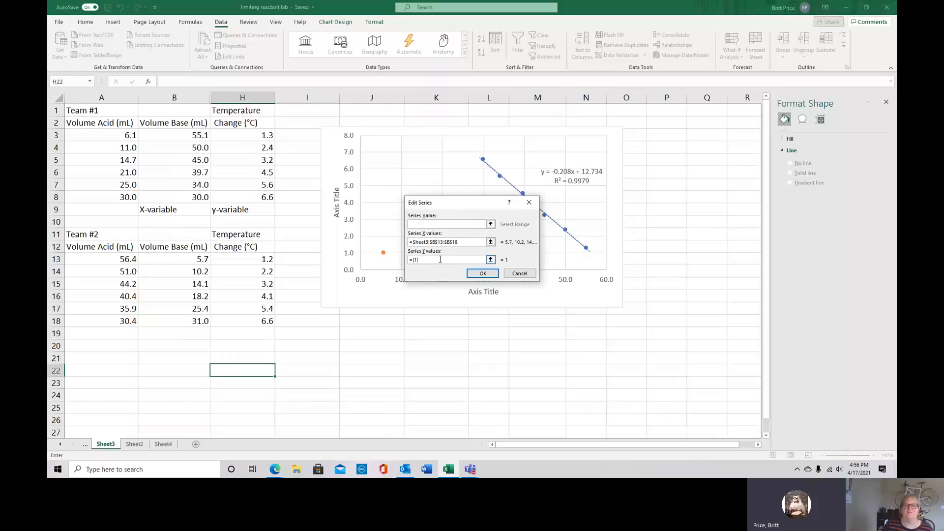
pyautogui.moveTo(263, 259); pyautogui.dragTo(259, 318)
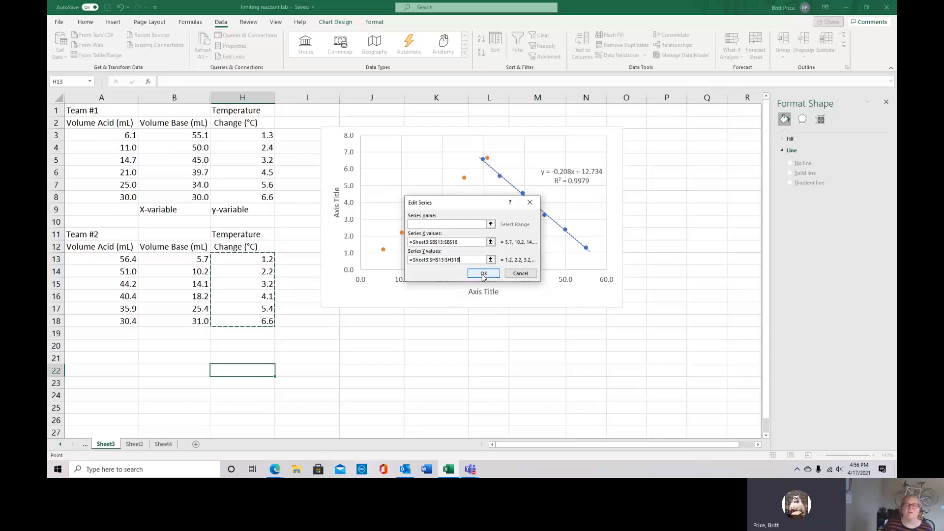
pyautogui.click(483, 274)
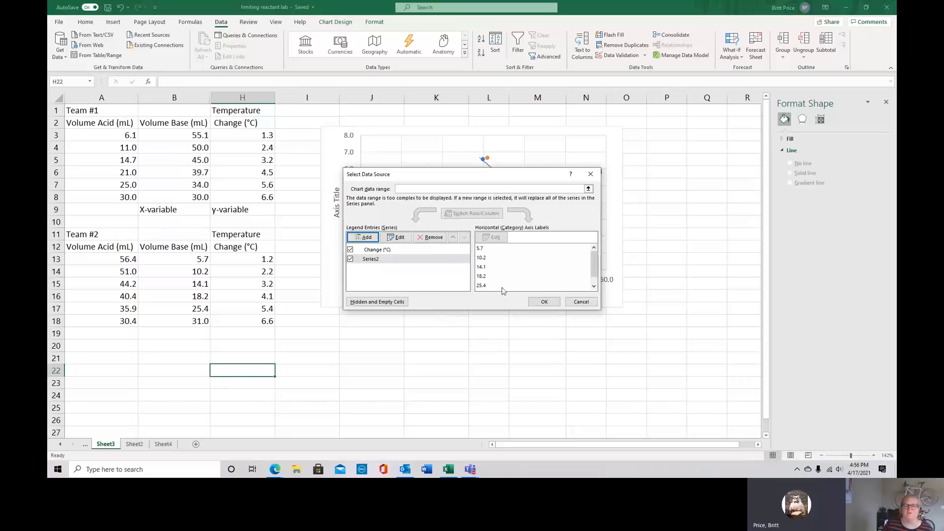
pyautogui.click(544, 301)
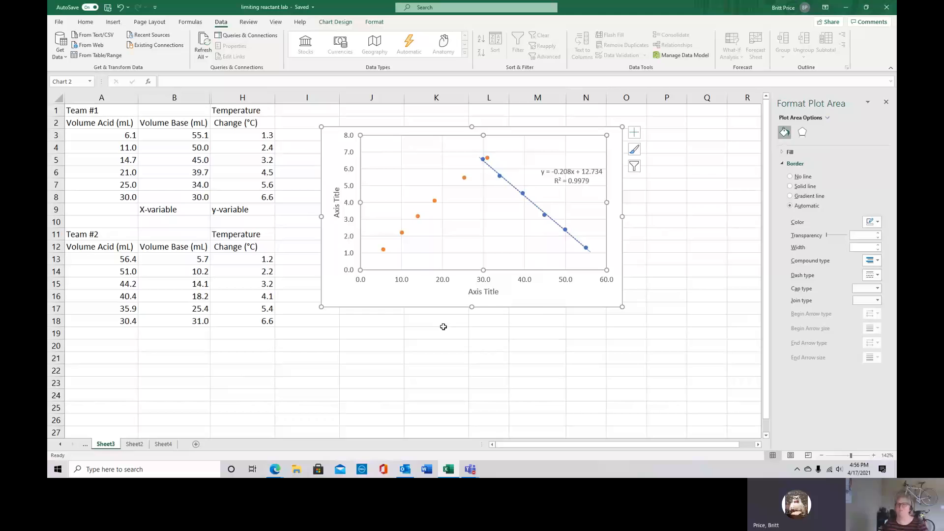
# Add a linear trendline to the orange Team #2 series and open its detailed formatting options
pyautogui.click(463, 178)
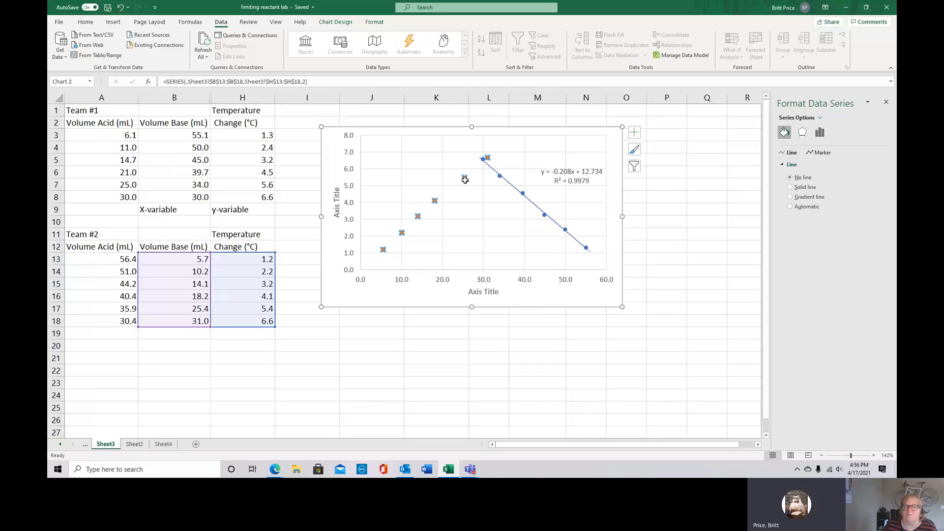
pyautogui.click(635, 132)
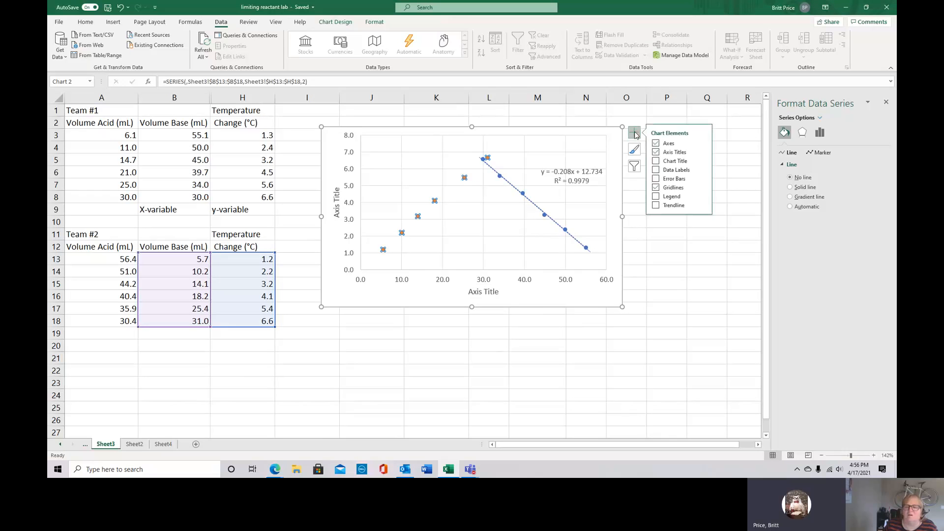
pyautogui.click(656, 206)
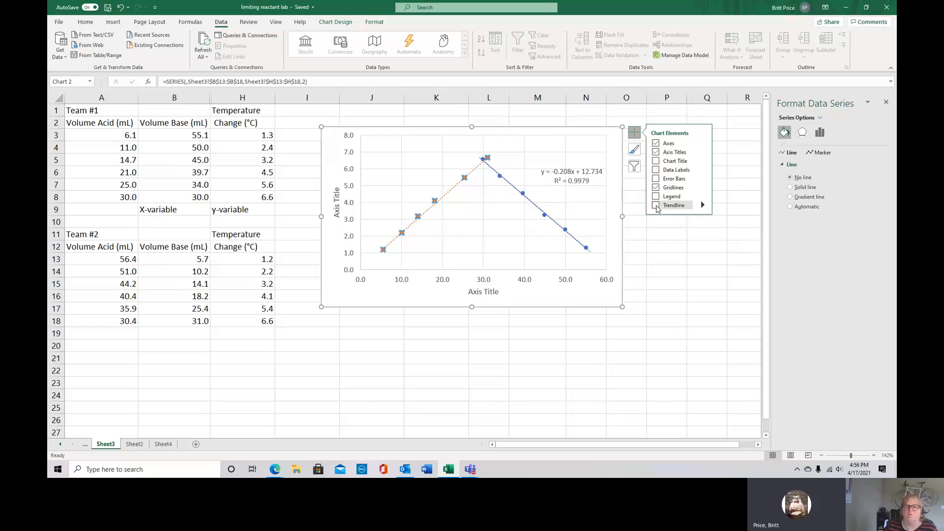
pyautogui.click(673, 206)
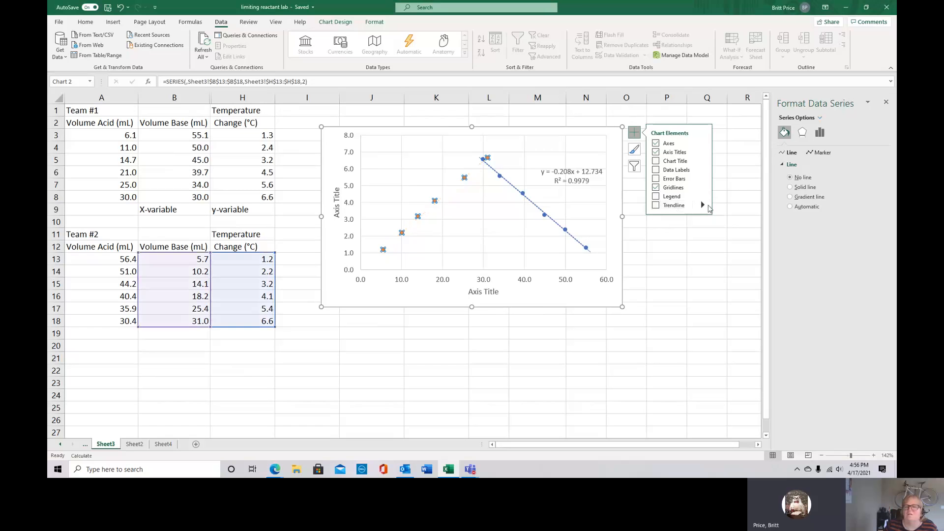
pyautogui.click(655, 206)
pyautogui.click(703, 205)
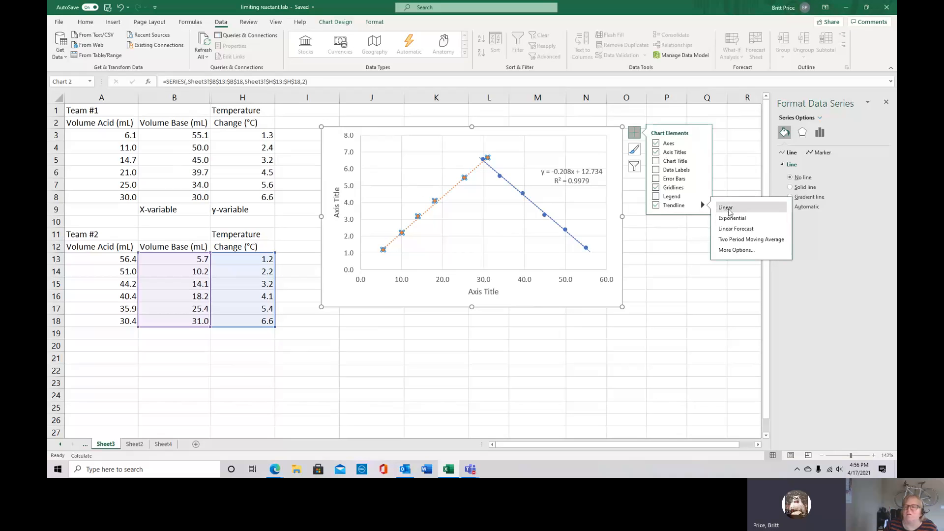
pyautogui.click(735, 249)
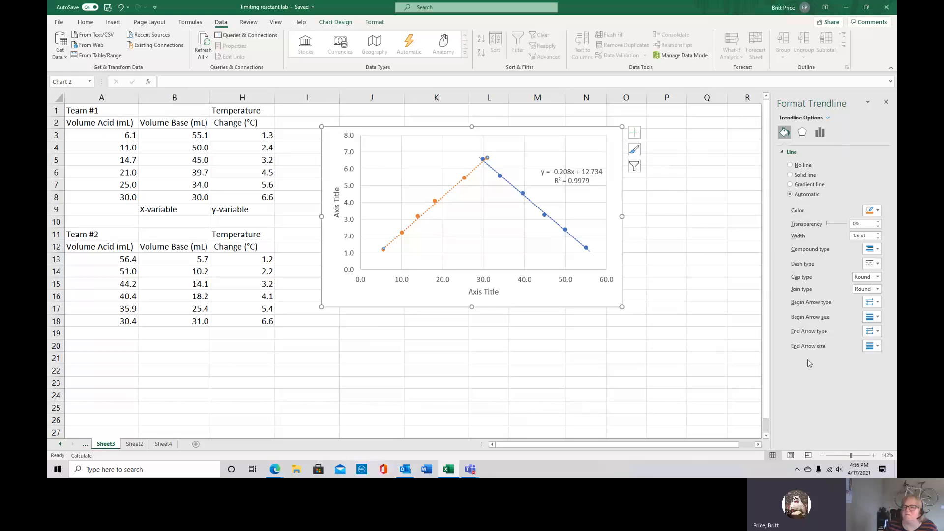
# Display the equation and R-squared value of the Team #2 trendline on the chart
pyautogui.click(819, 133)
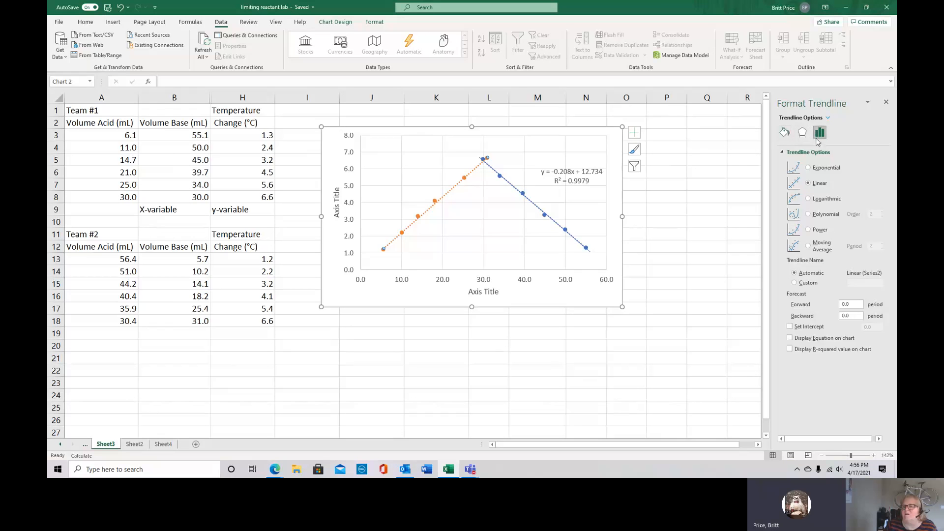
pyautogui.click(786, 135)
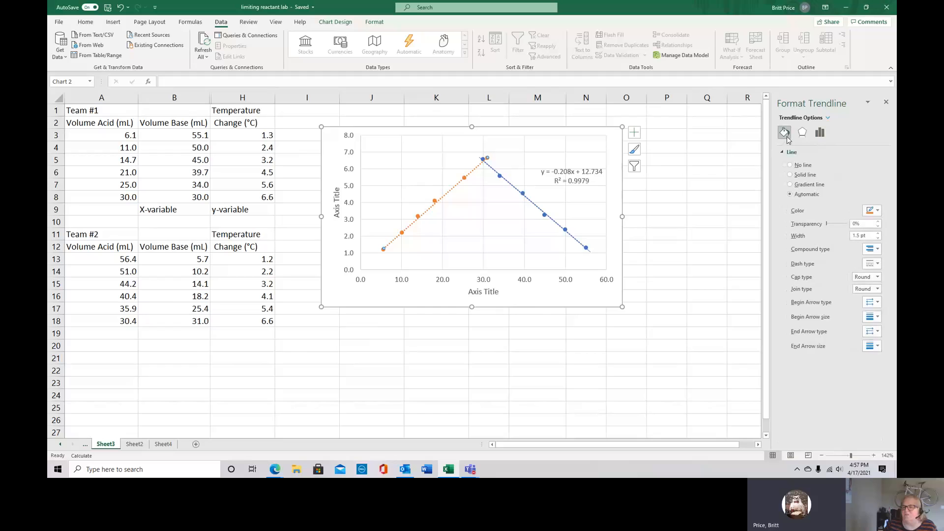
pyautogui.click(801, 133)
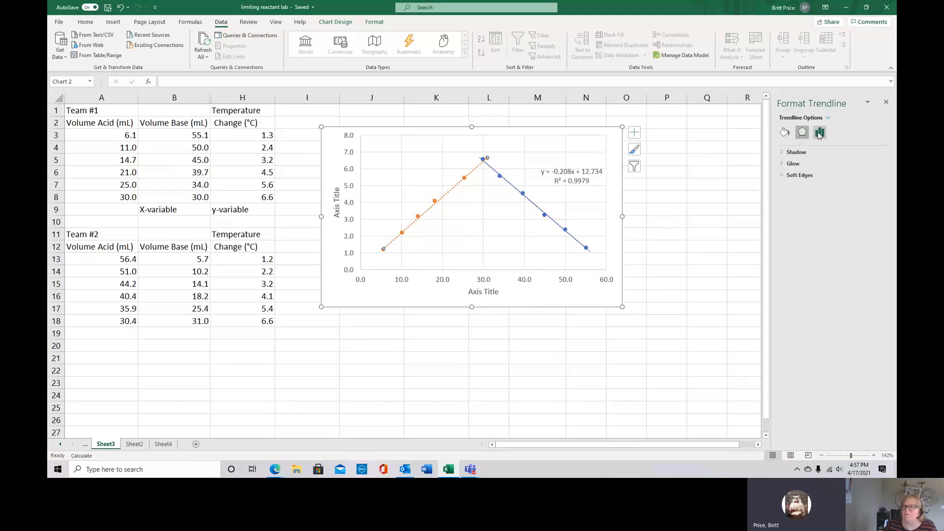
pyautogui.click(818, 133)
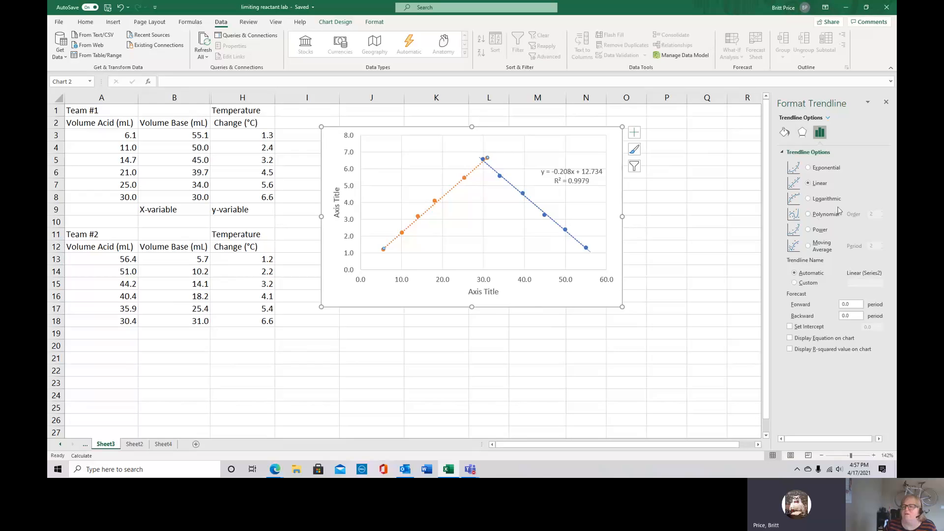
pyautogui.click(805, 340)
pyautogui.click(806, 350)
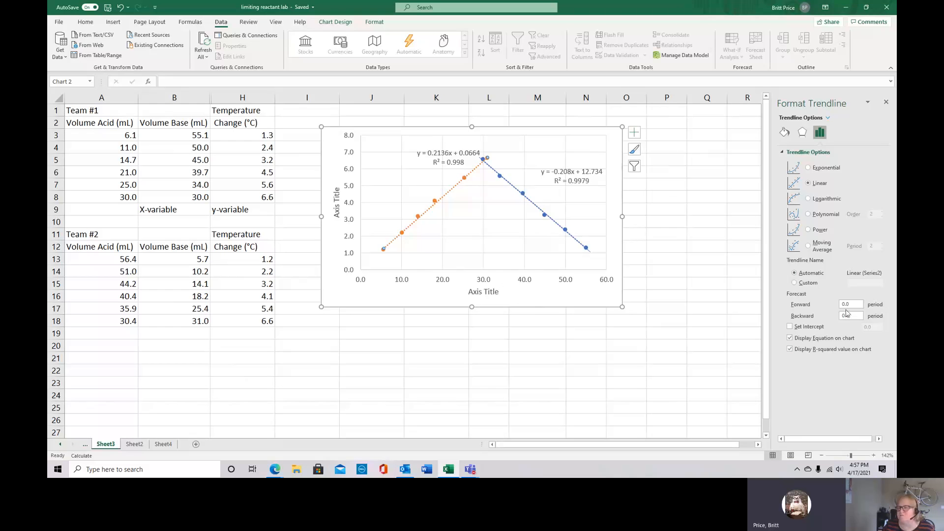
# Forecast the Team #2 trendline 1 period forward and 1 period backward
pyautogui.moveTo(852, 305); pyautogui.dragTo(838, 308)
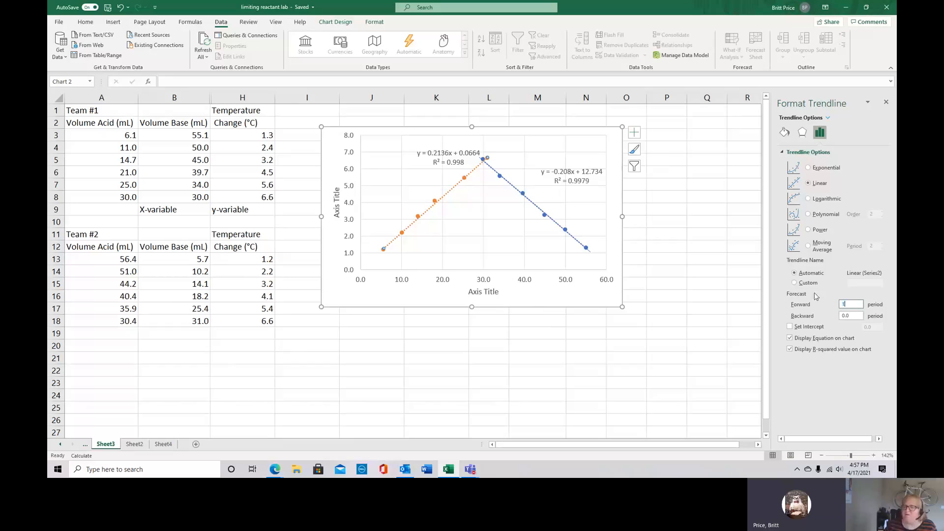
pyautogui.doubleClick(849, 315)
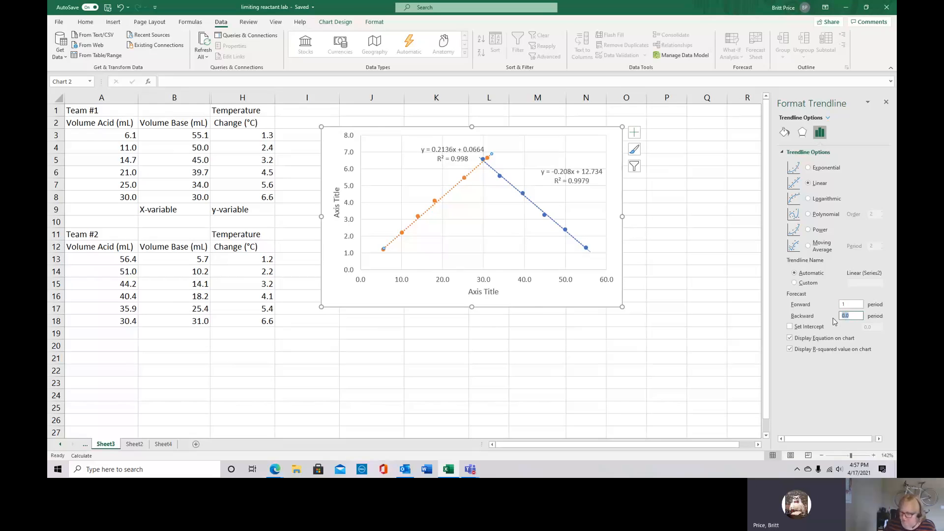
pyautogui.write('1')
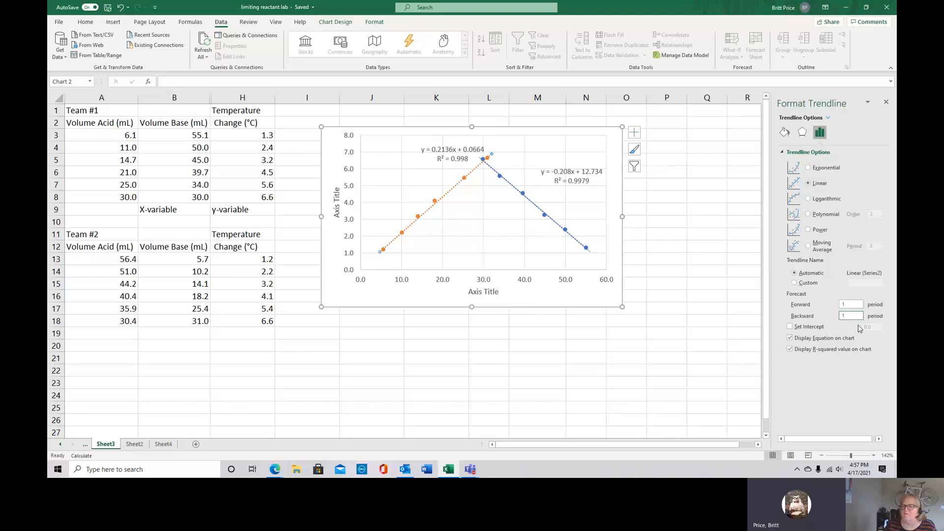
pyautogui.click(851, 304)
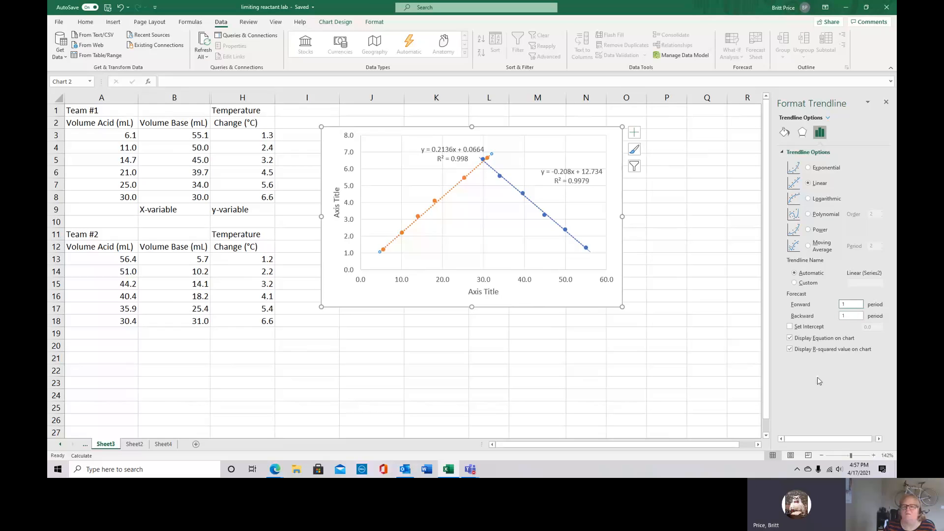
# Change the Team #2 trendline's line color to black
pyautogui.click(784, 133)
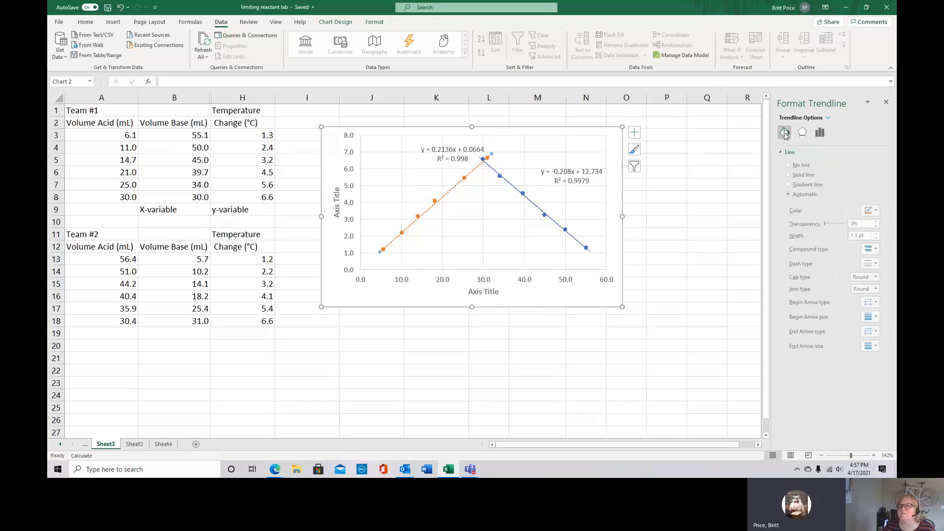
pyautogui.click(878, 211)
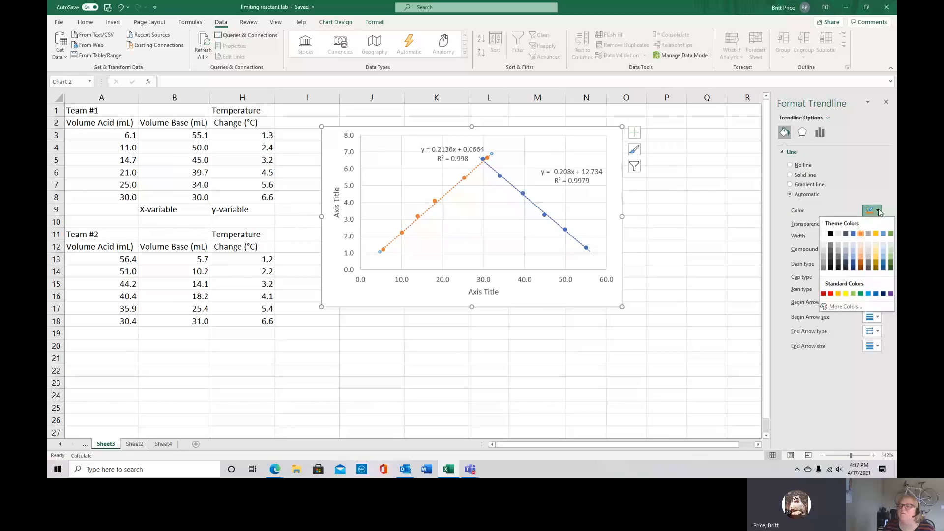
pyautogui.click(831, 233)
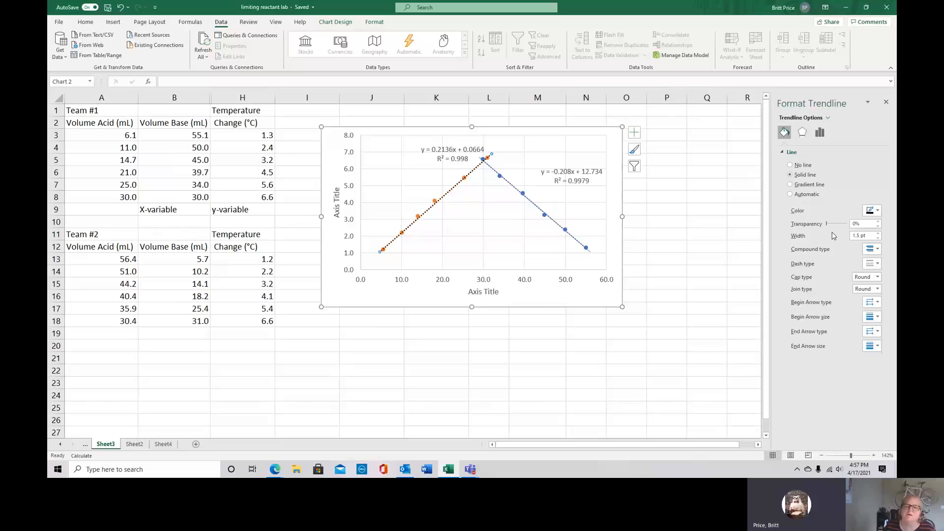
# Set the Team #2 trendline's dash type to solid and its width to 1 pt
pyautogui.click(878, 278)
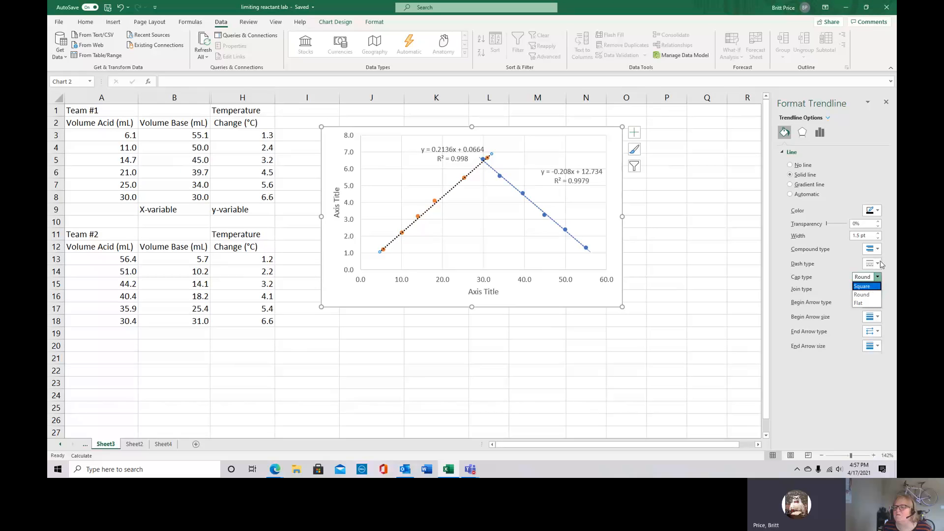
pyautogui.click(879, 264)
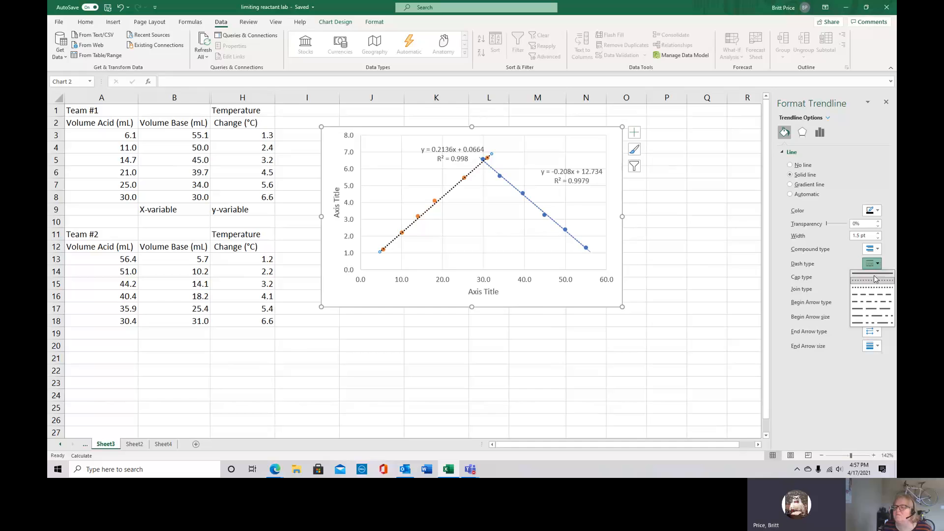
pyautogui.click(875, 273)
pyautogui.click(878, 238)
pyautogui.click(878, 238)
pyautogui.click(878, 238)
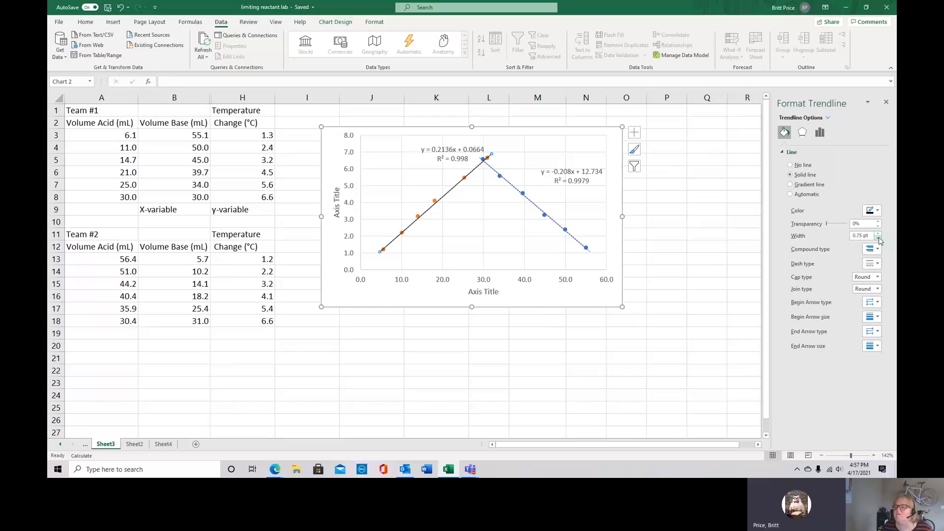
pyautogui.click(878, 234)
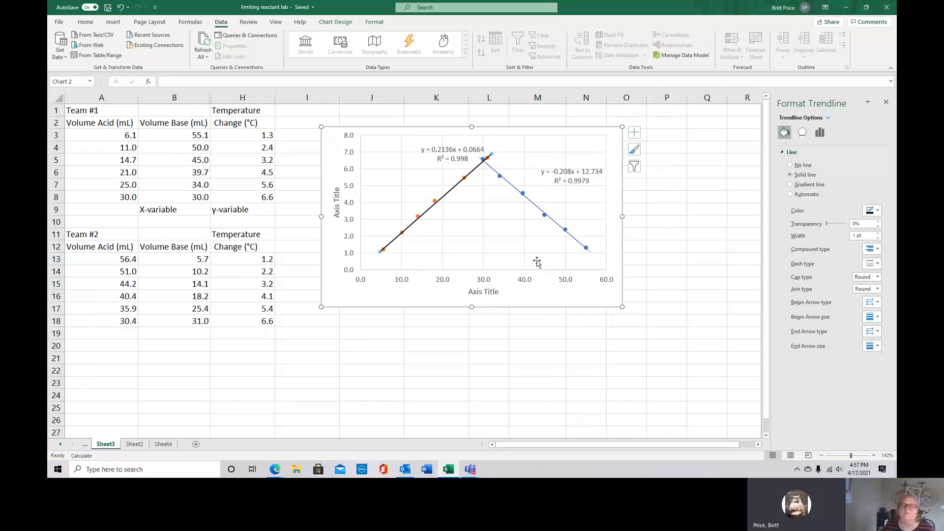
pyautogui.click(484, 234)
pyautogui.click(438, 204)
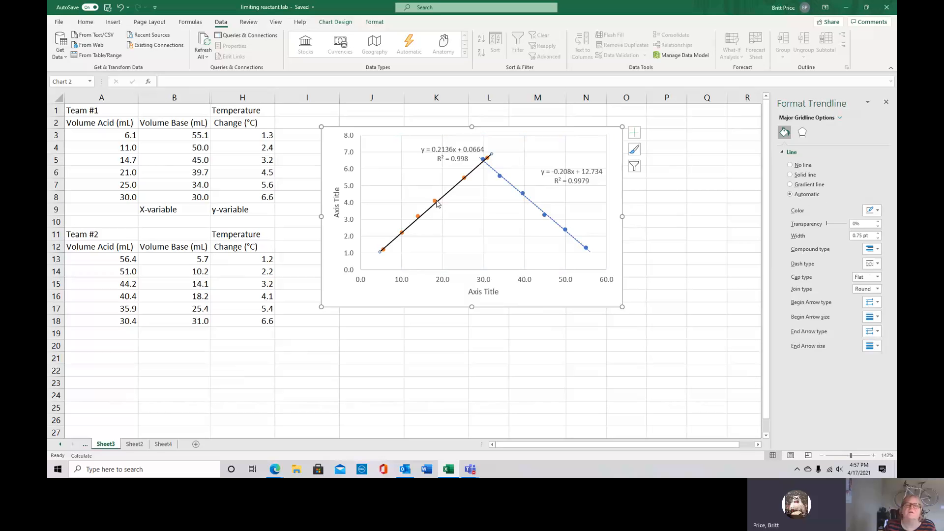
pyautogui.click(436, 202)
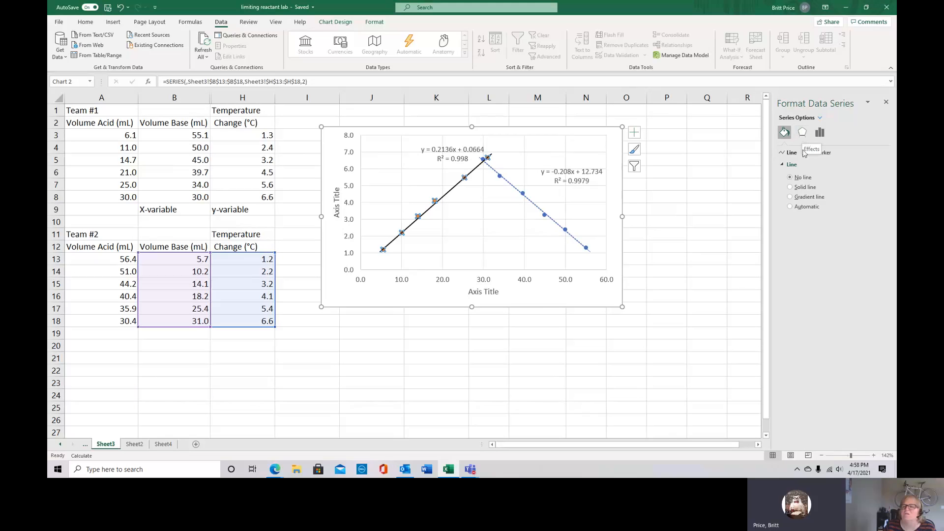
pyautogui.click(823, 154)
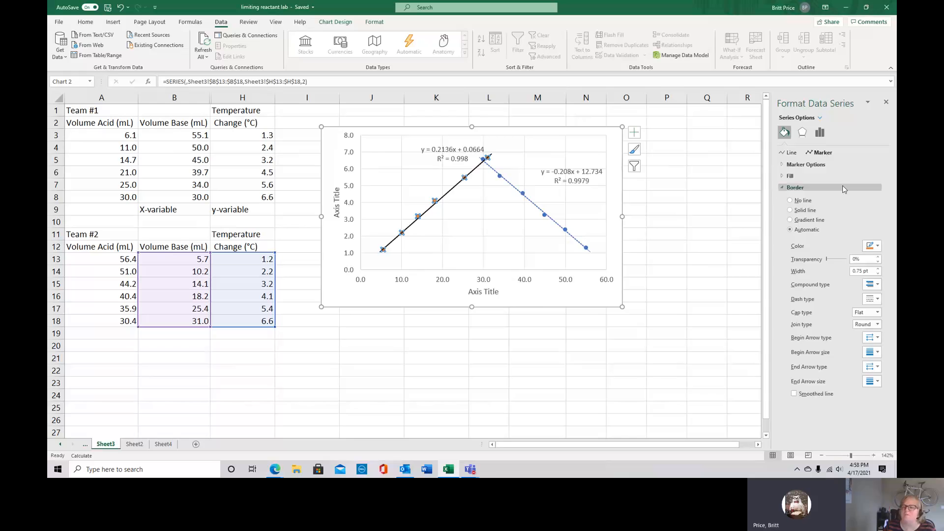
pyautogui.click(468, 186)
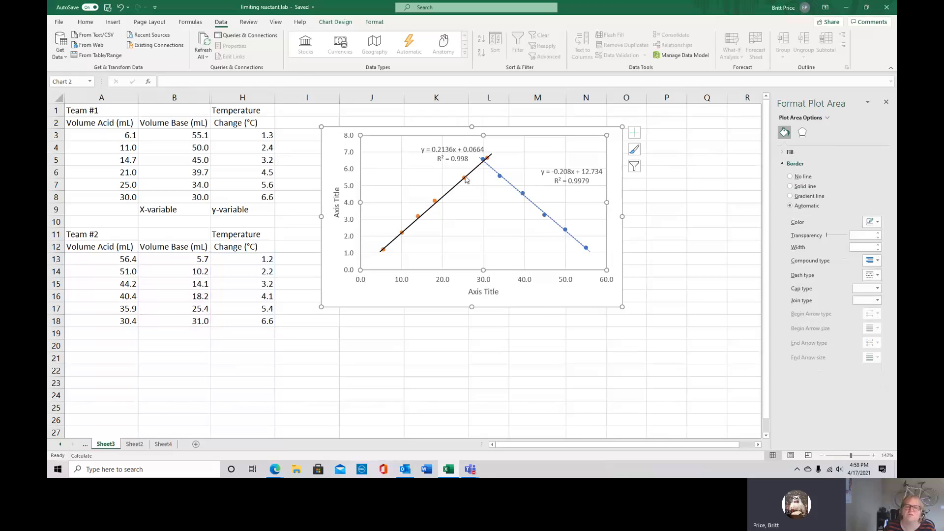
pyautogui.click(465, 180)
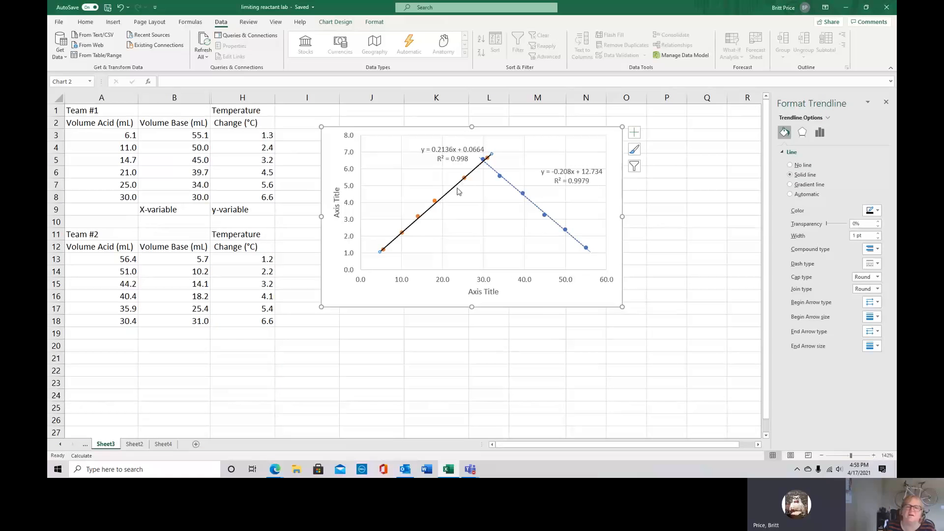
# Change the border color of the Team #2 series' data markers to black
pyautogui.click(434, 201)
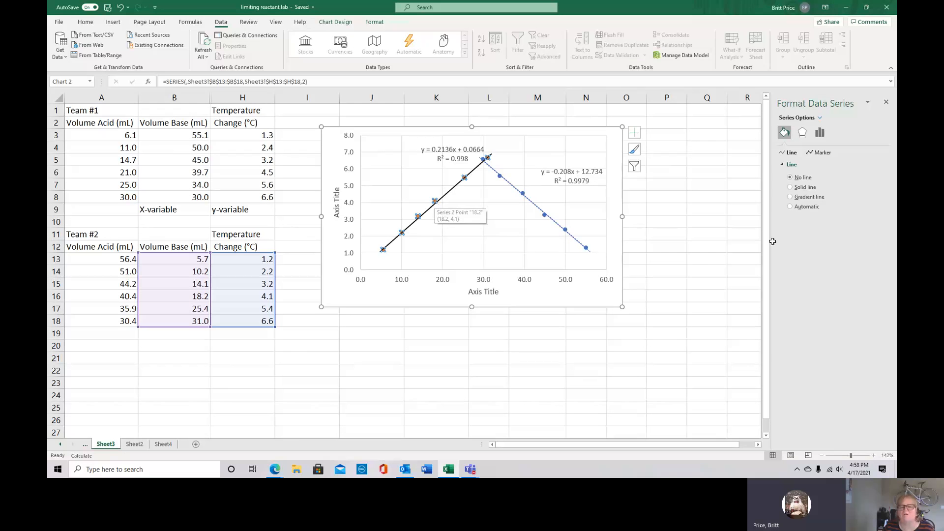
pyautogui.click(823, 153)
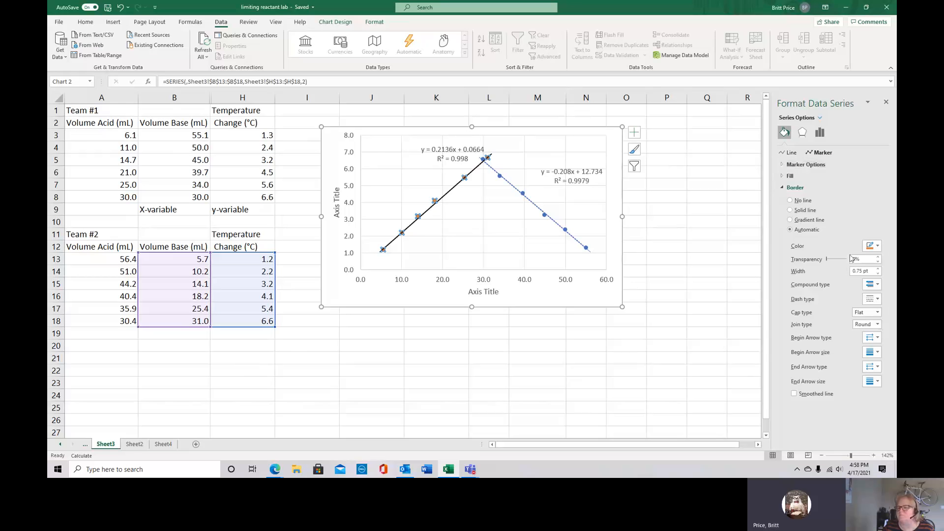
pyautogui.click(872, 246)
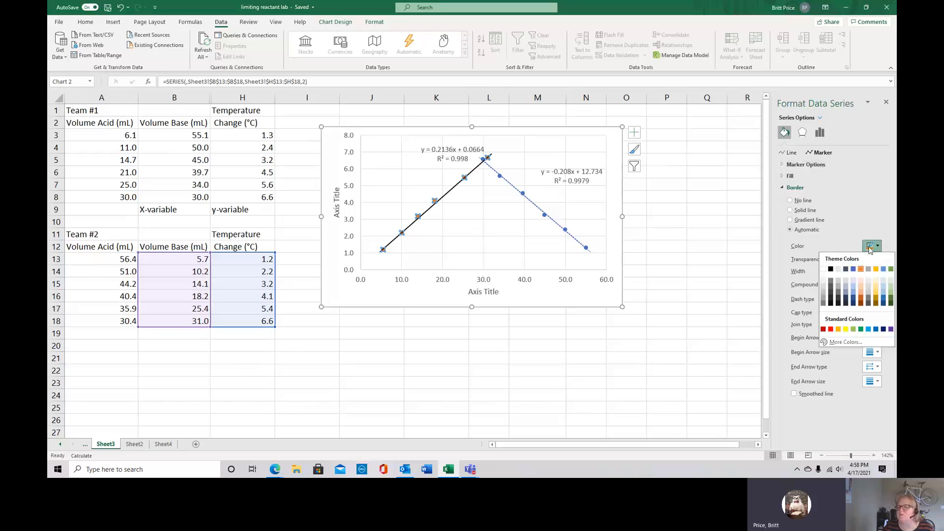
pyautogui.click(830, 270)
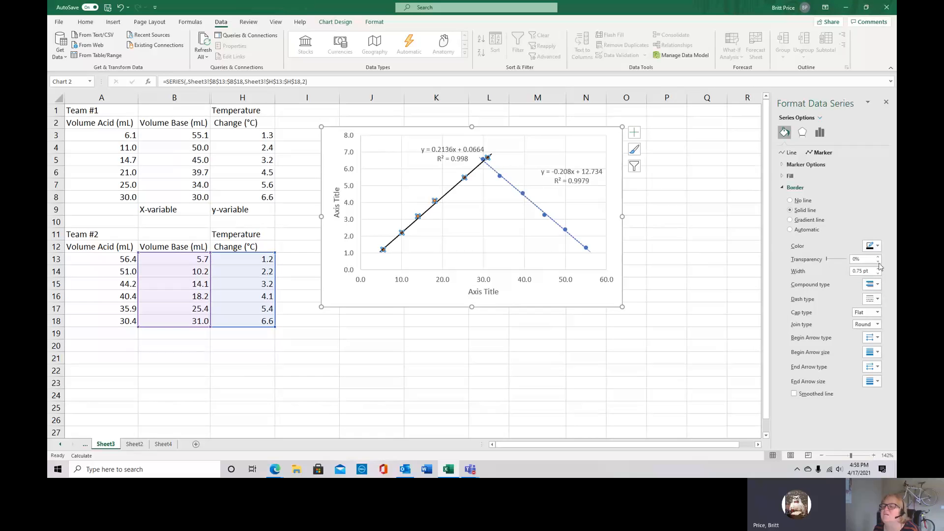
pyautogui.click(789, 176)
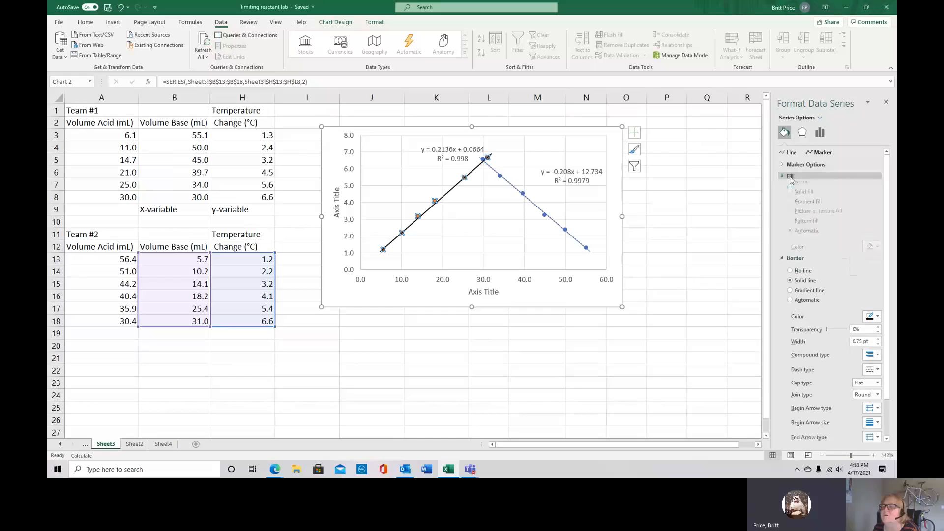
pyautogui.click(877, 255)
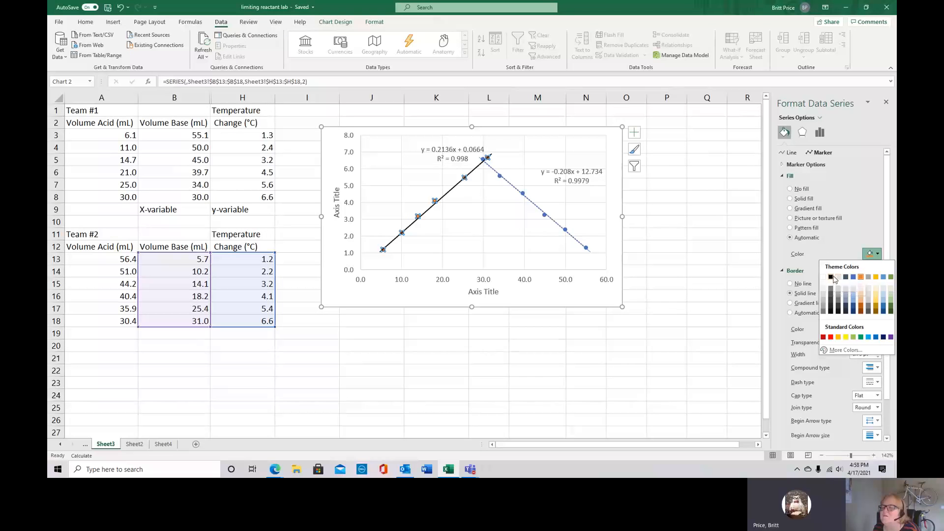
pyautogui.click(847, 249)
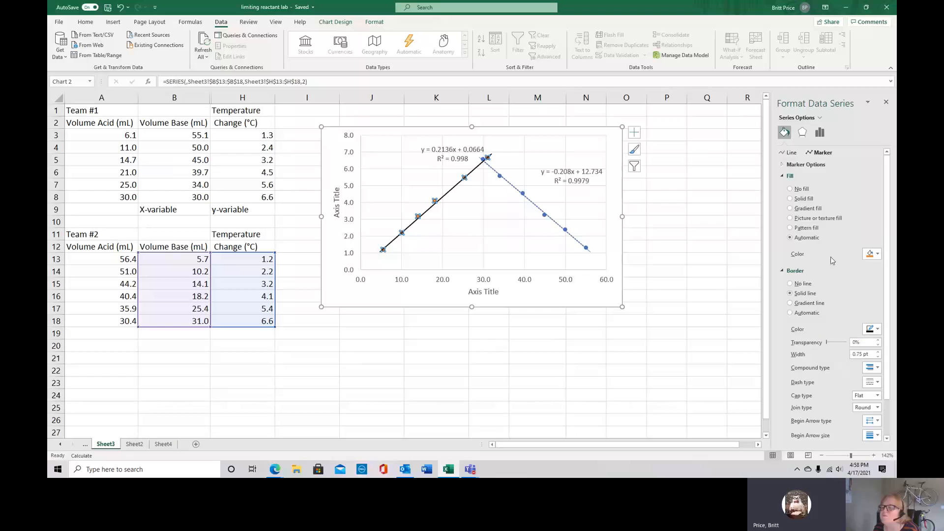
# Set the border width of the Team #2 series' data markers to 0.25 pt and deselect the series
pyautogui.click(878, 357)
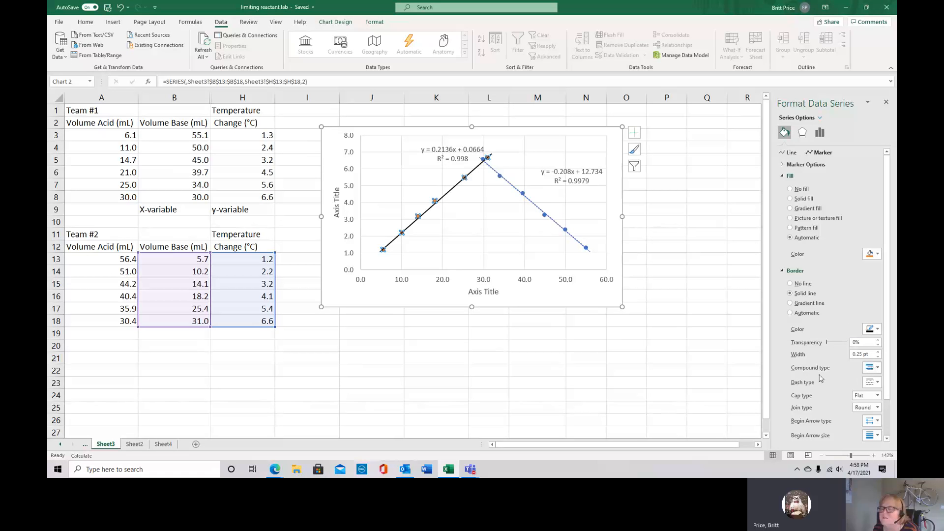
pyautogui.click(824, 133)
pyautogui.click(531, 238)
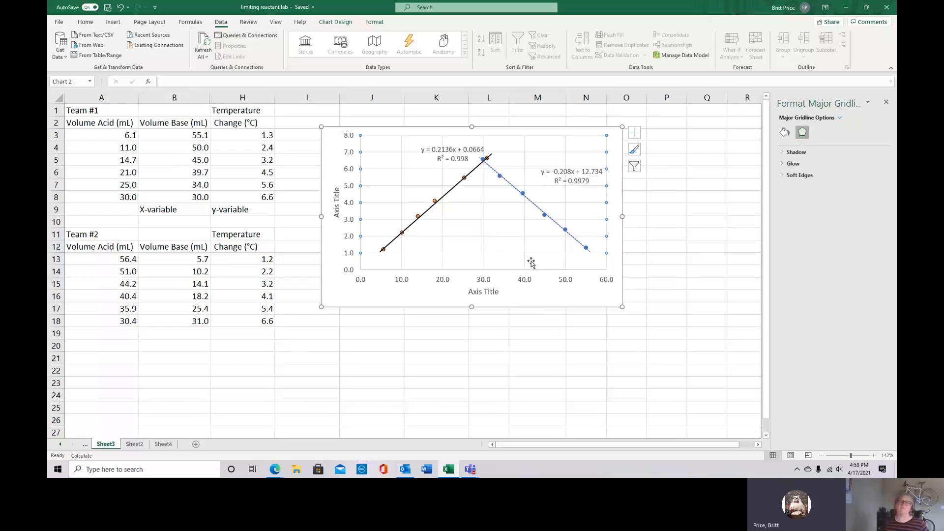
# Move the Team #2 trendline's equation and R-squared label into the empty area beside the upper part of its rising line
pyautogui.click(453, 149)
pyautogui.moveTo(452, 149); pyautogui.dragTo(400, 172)
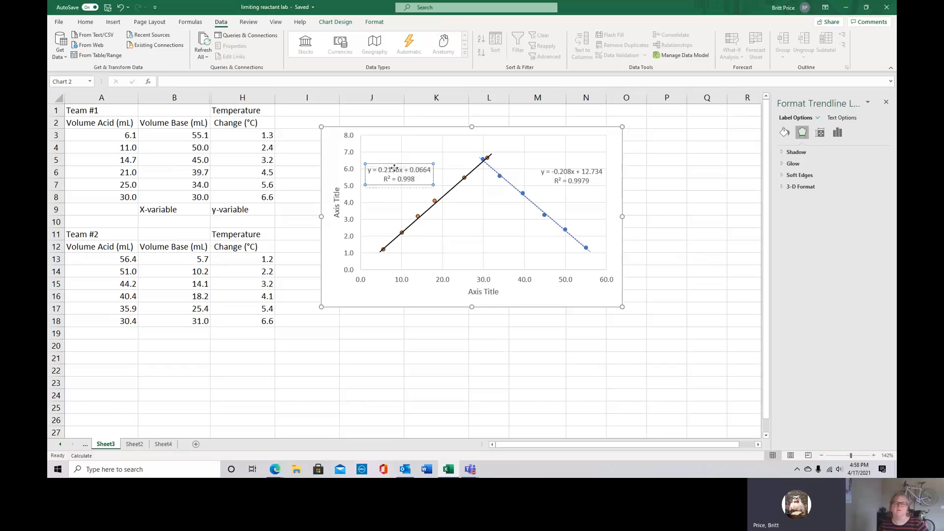
pyautogui.moveTo(393, 163); pyautogui.dragTo(396, 175)
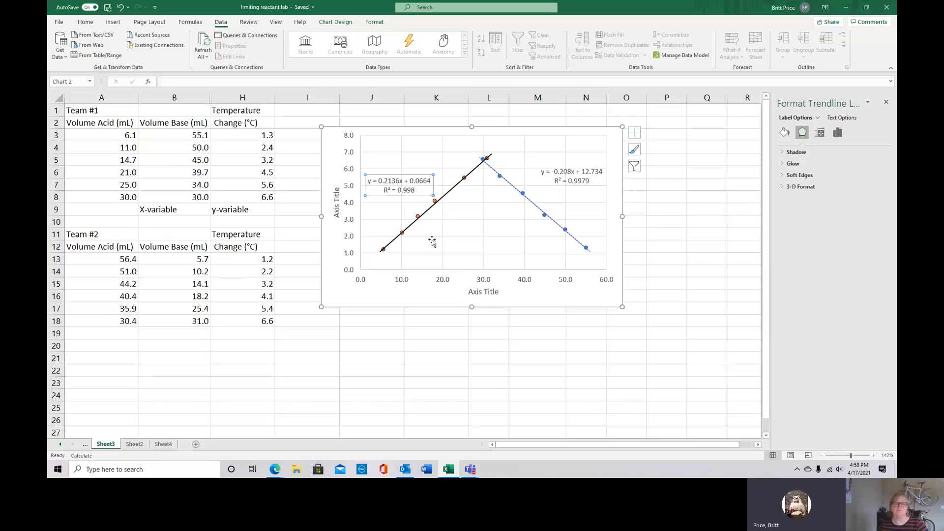
# Add a chart title above the scatter chart's plot area
pyautogui.click(449, 297)
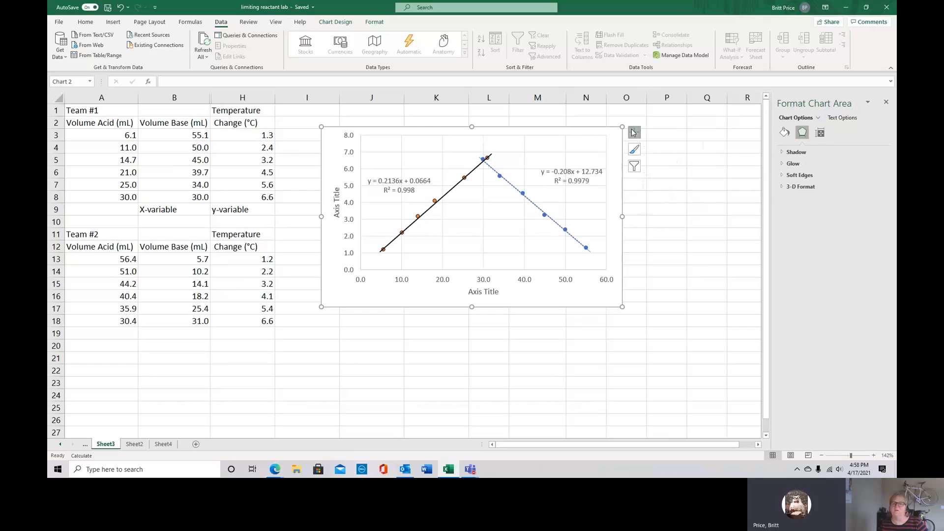
pyautogui.click(633, 132)
pyautogui.click(667, 162)
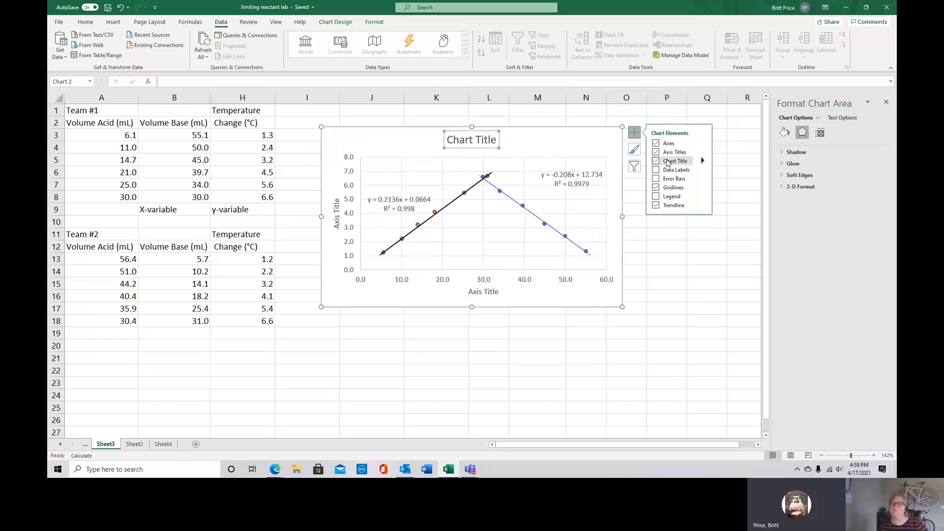
# Replace the placeholder chart title with "Determination of Volume of Base"
pyautogui.click(463, 141)
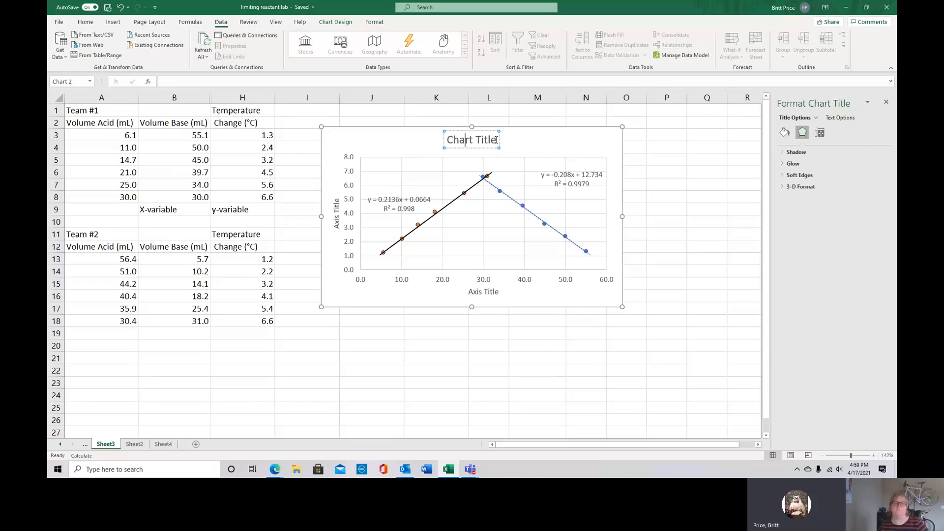
pyautogui.moveTo(495, 140); pyautogui.dragTo(445, 141)
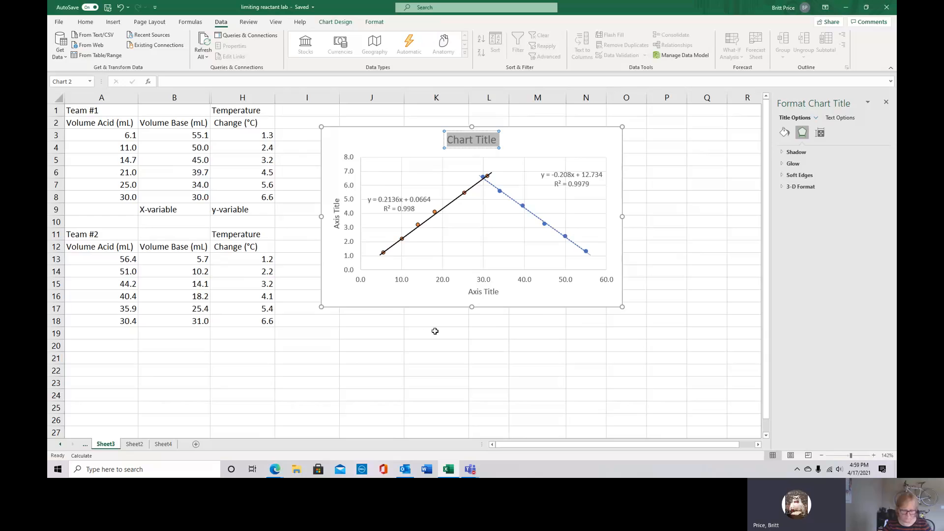
pyautogui.write('Detem')
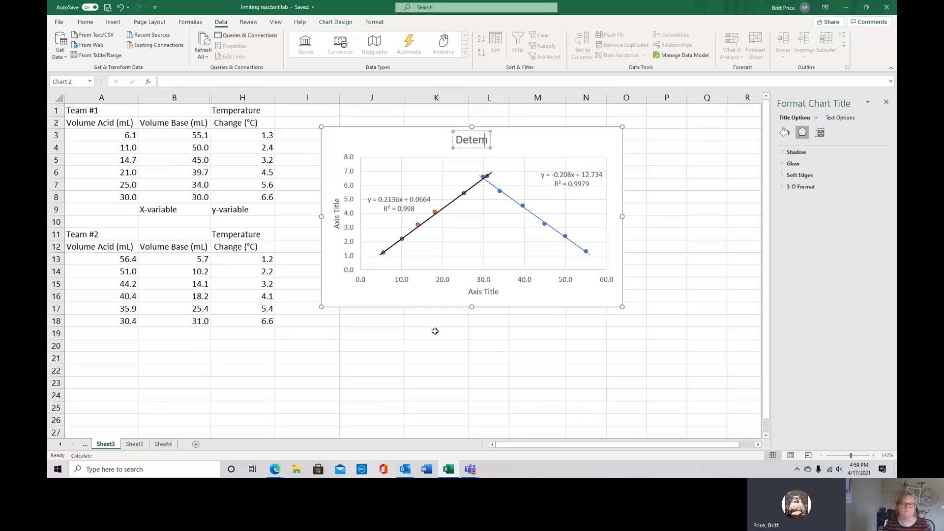
pyautogui.write('ination of')
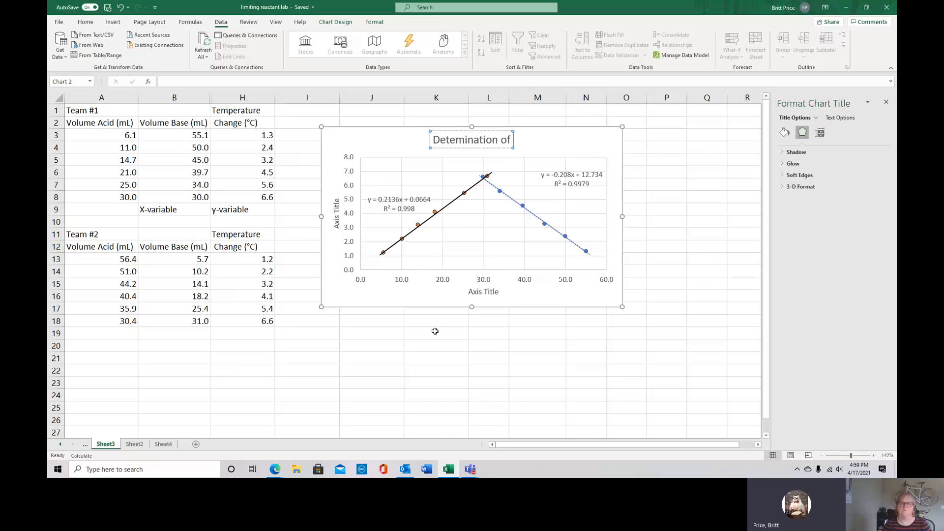
pyautogui.write('B')
pyautogui.press('BackSpace')
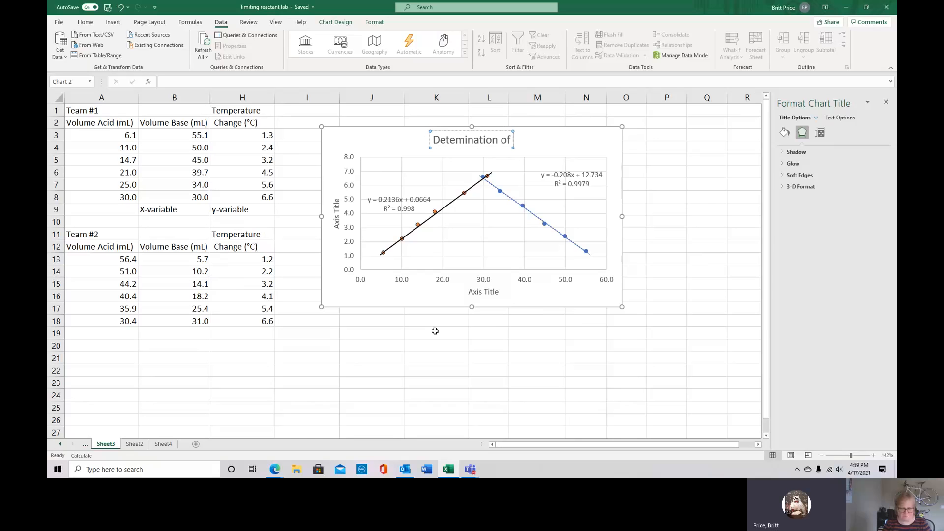
pyautogui.write('Voly')
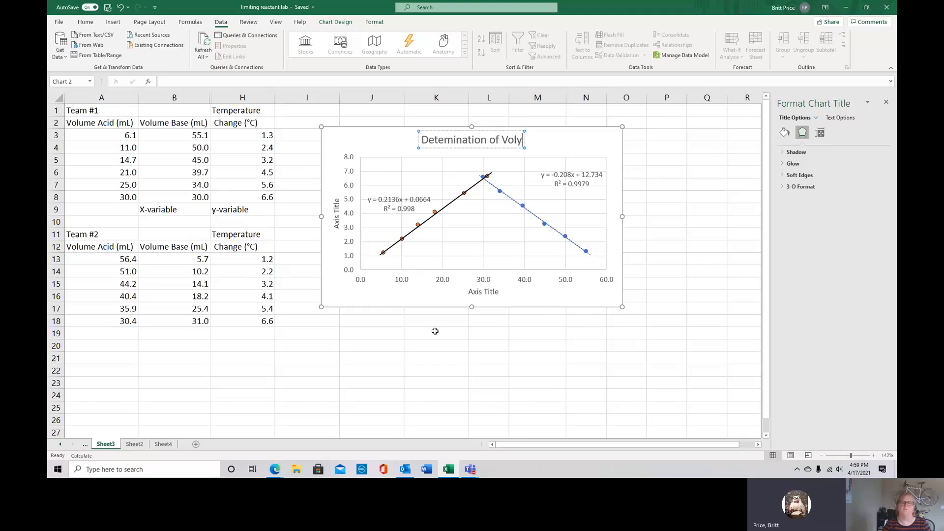
pyautogui.press('BackSpace')
pyautogui.write('u')
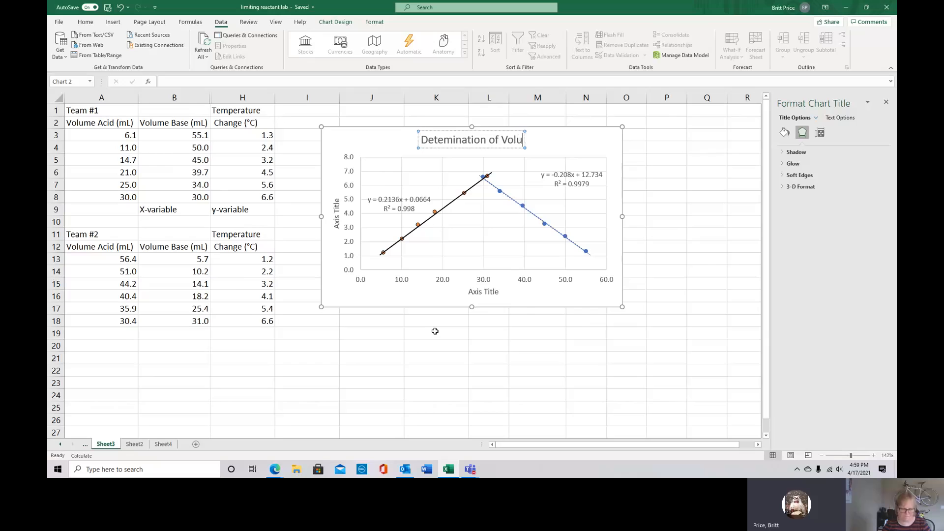
pyautogui.write('me of Base')
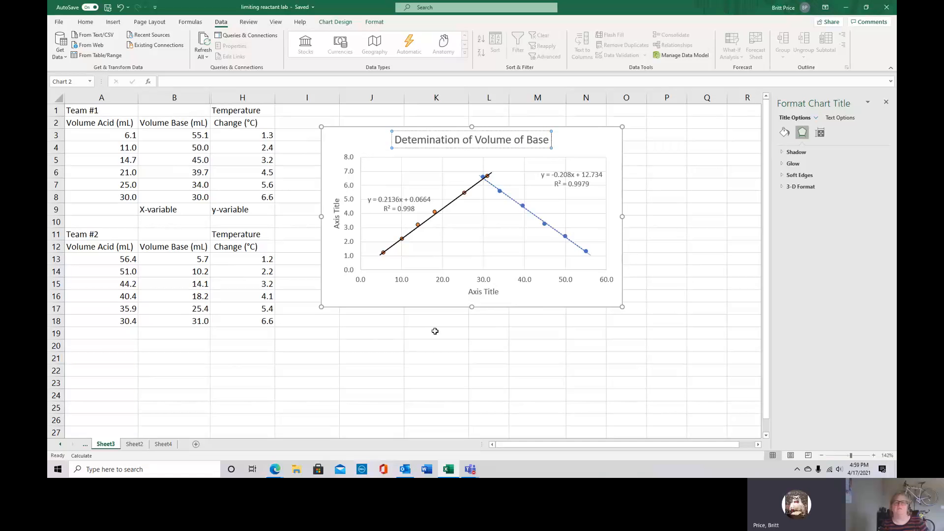
pyautogui.click(418, 139)
pyautogui.write('r')
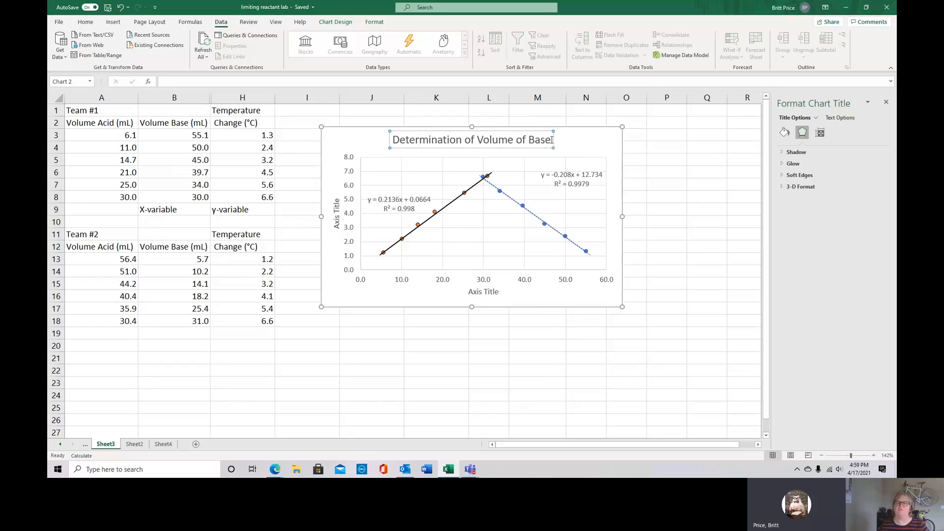
pyautogui.write(' at ')
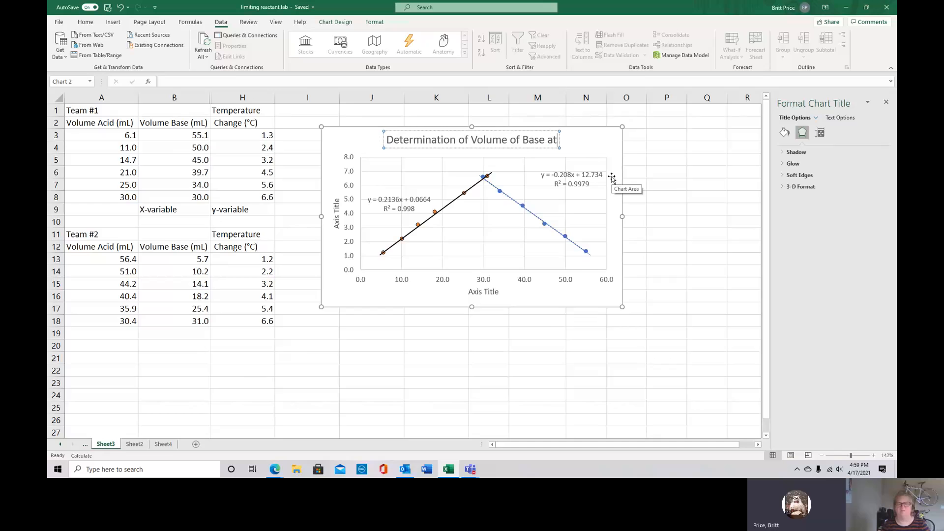
pyautogui.write('Maci')
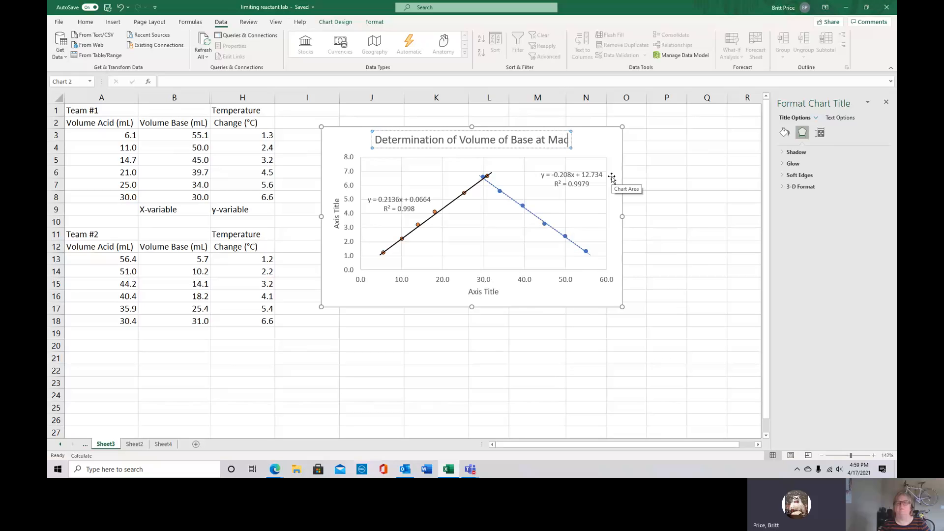
# Extend the chart title with "at Maximum Temperature Change" after the word "Base"
pyautogui.press('BackSpace')
pyautogui.press('BackSpace')
pyautogui.write('xime')
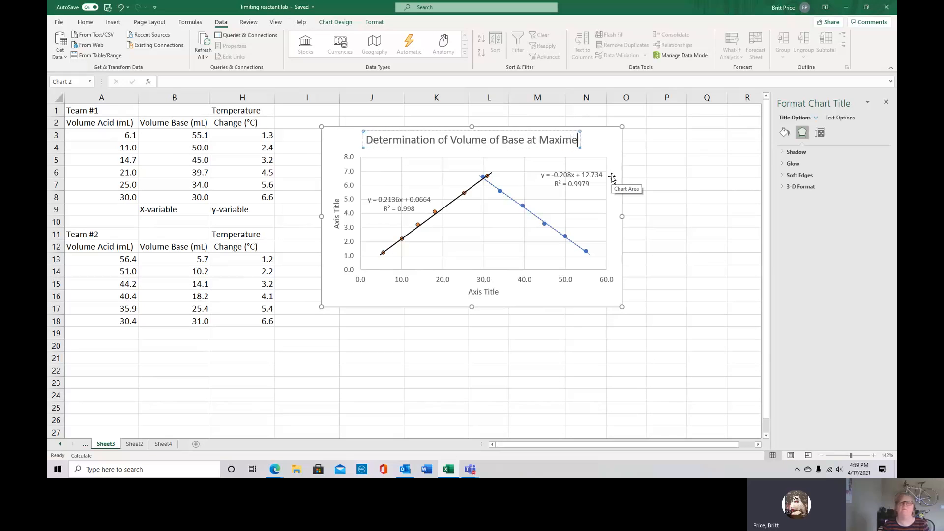
pyautogui.press('BackSpace')
pyautogui.write('u')
pyautogui.write('m Tem ')
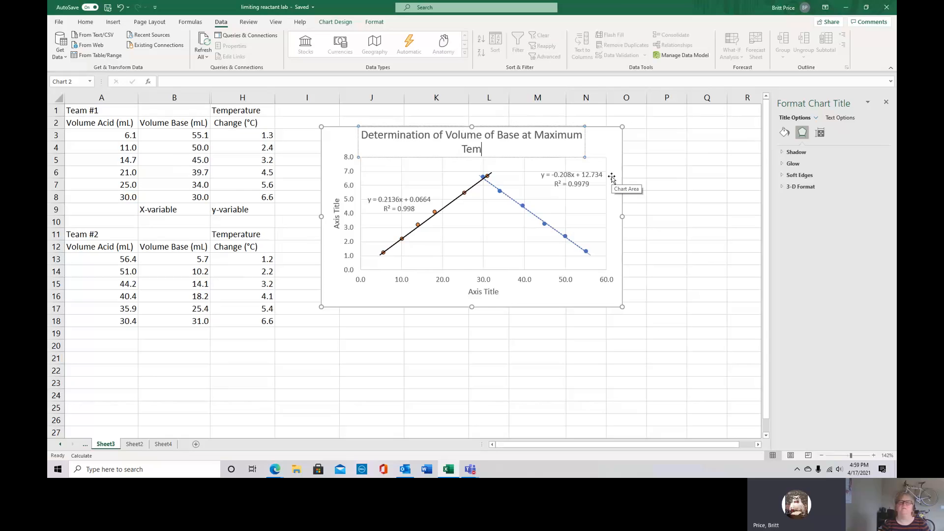
pyautogui.write('perature Chac')
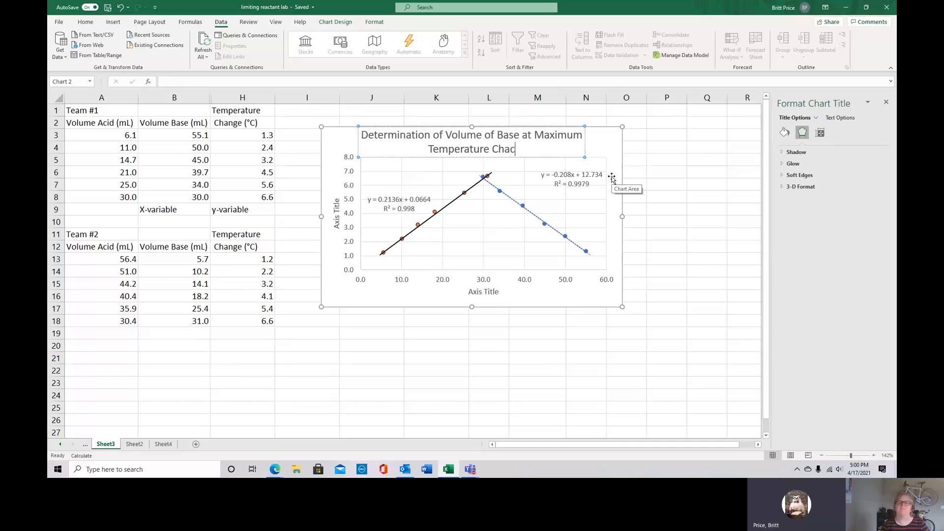
pyautogui.press('BackSpace')
pyautogui.write('c')
pyautogui.press('BackSpace')
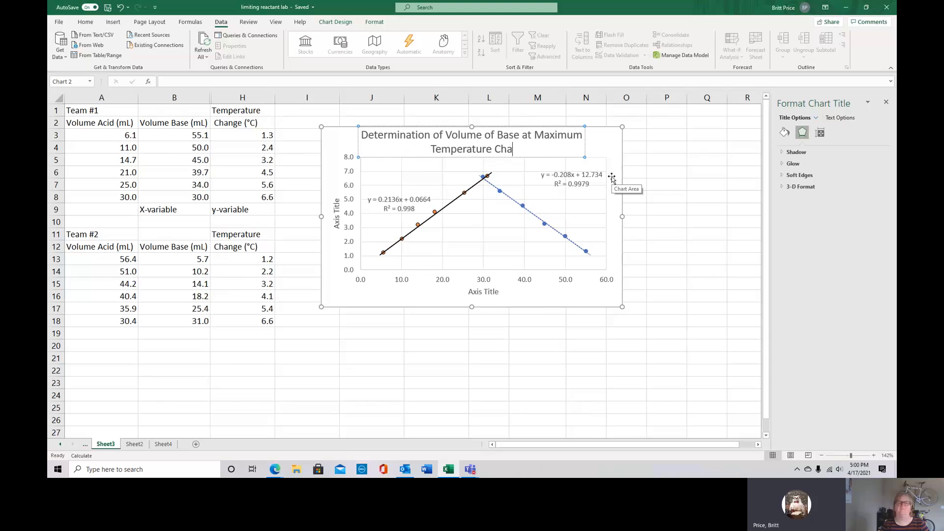
pyautogui.write('b')
pyautogui.press('BackSpace')
pyautogui.write('nge')
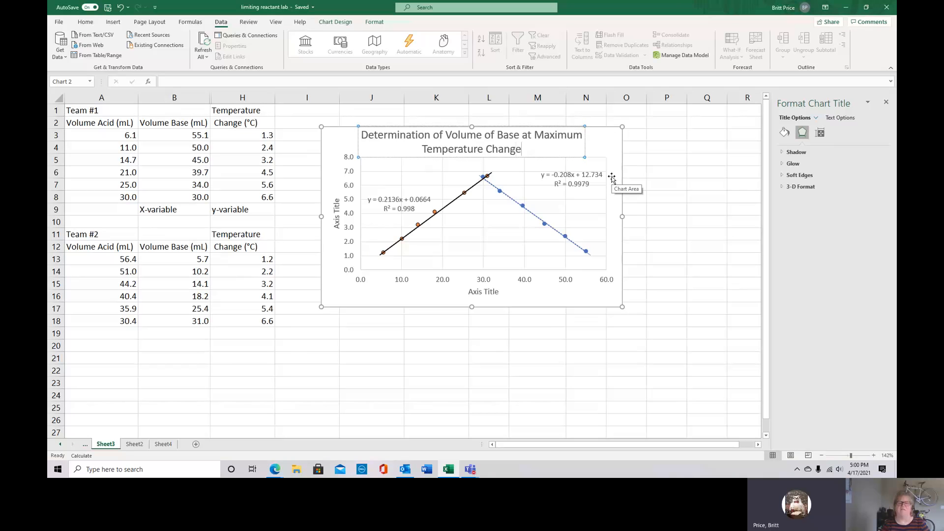
# Break the chart title after "Base" so that "at Maximum Temperature Change" starts a second line
pyautogui.click(522, 136)
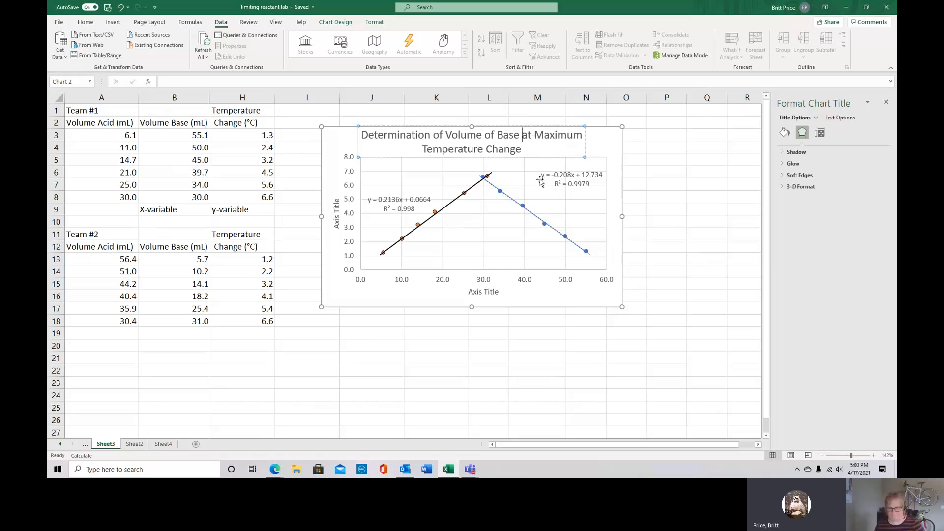
pyautogui.press('Return')
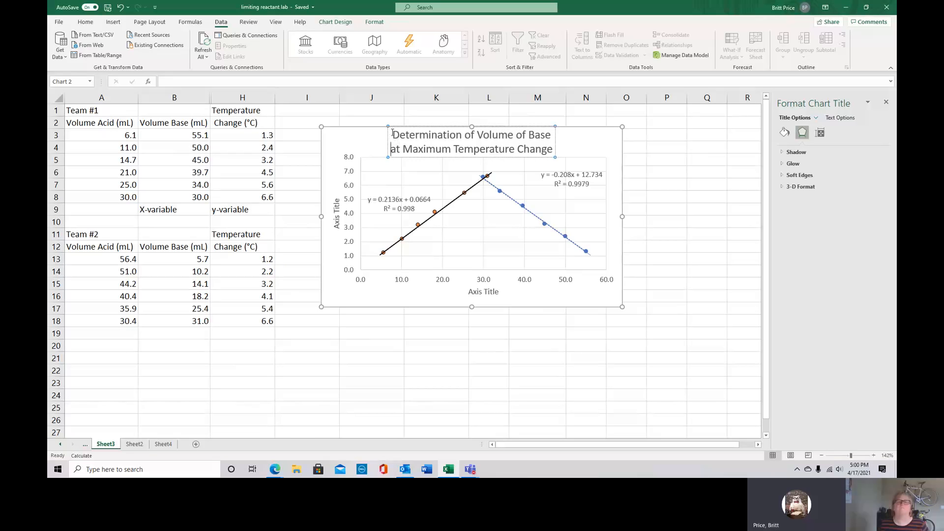
# Format both lines of the chart title in bold at font size 12
pyautogui.moveTo(393, 137); pyautogui.dragTo(531, 143)
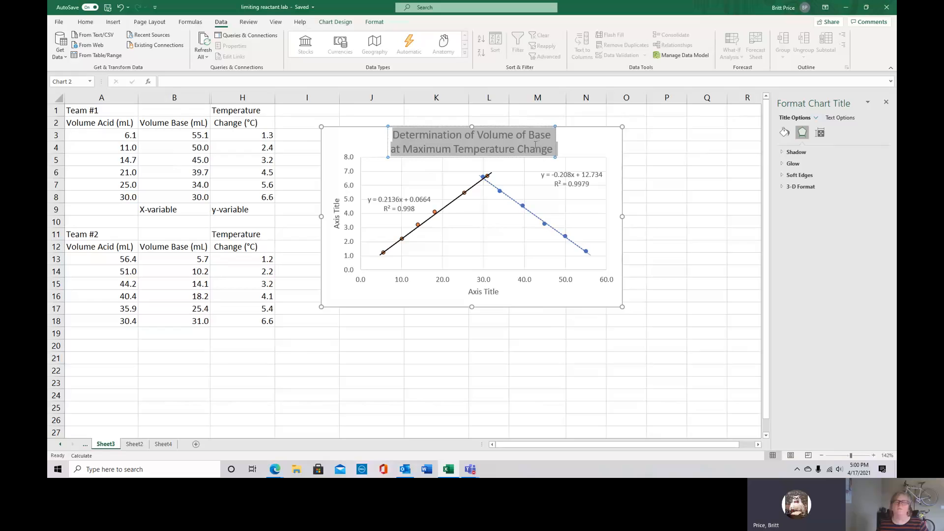
pyautogui.click(581, 120)
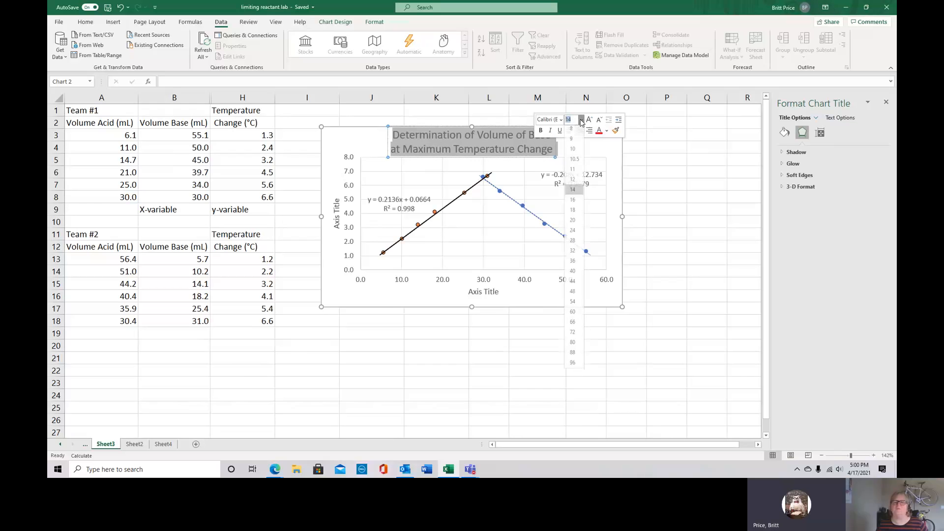
pyautogui.click(572, 182)
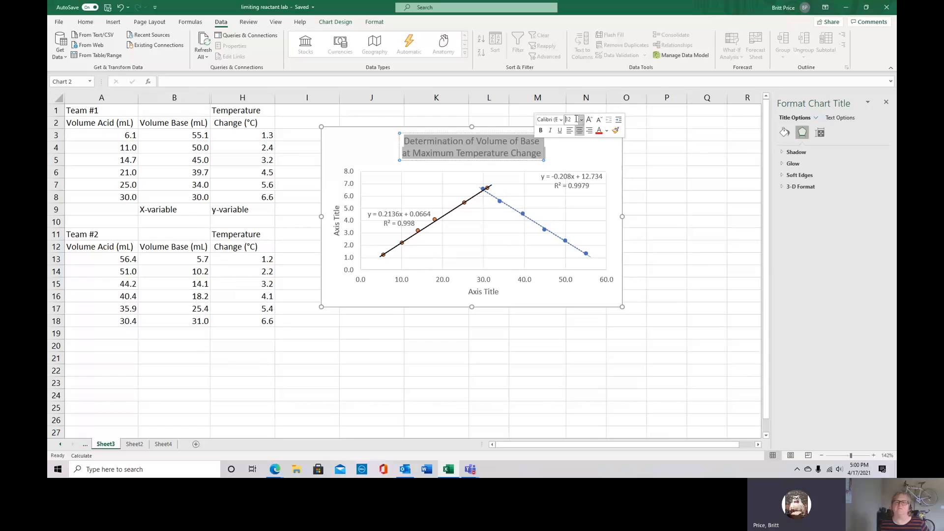
pyautogui.click(540, 130)
pyautogui.click(561, 147)
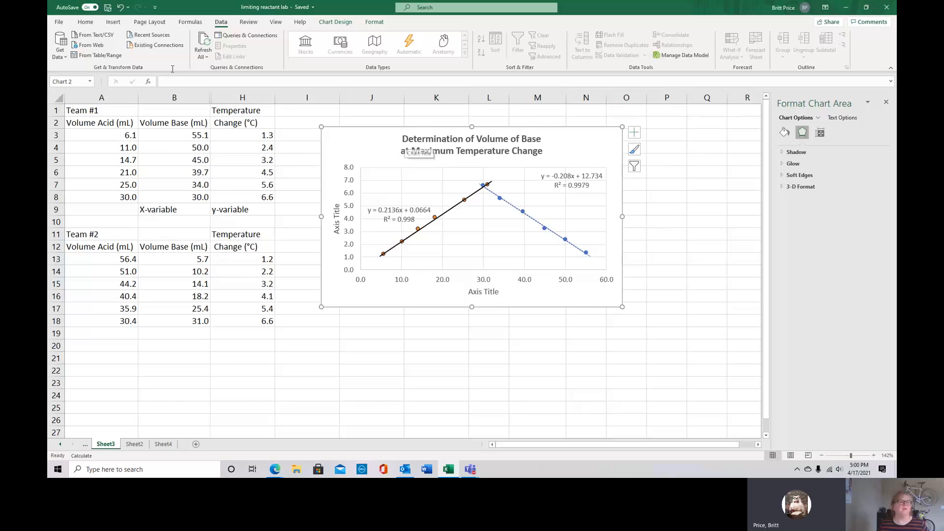
# Undo the chart title's bold and font size changes
pyautogui.click(120, 7)
pyautogui.click(121, 7)
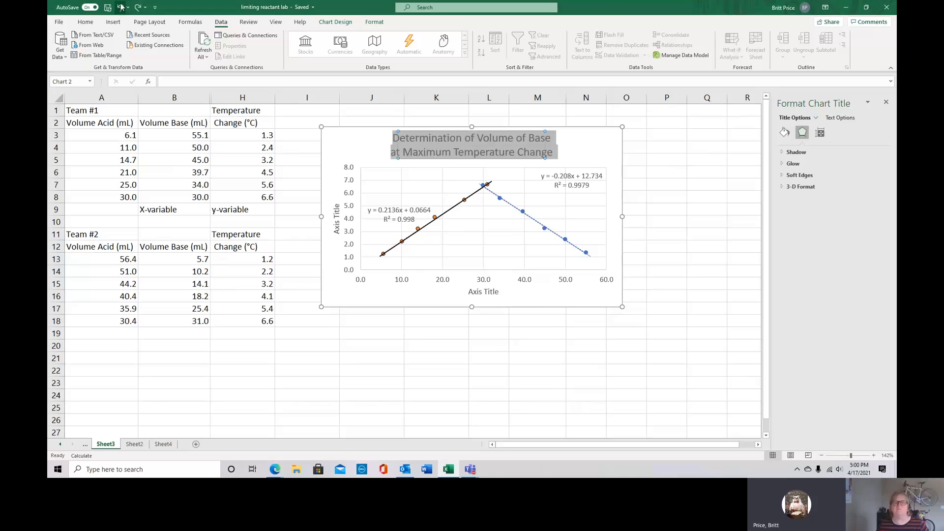
pyautogui.click(418, 152)
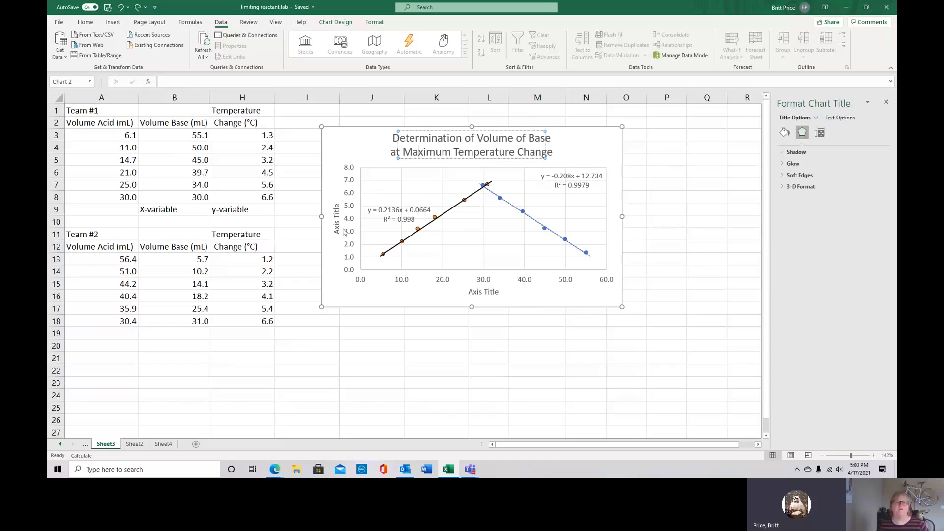
# Replace the vertical axis title's placeholder text with "Temperature Change (°C)"
pyautogui.click(337, 214)
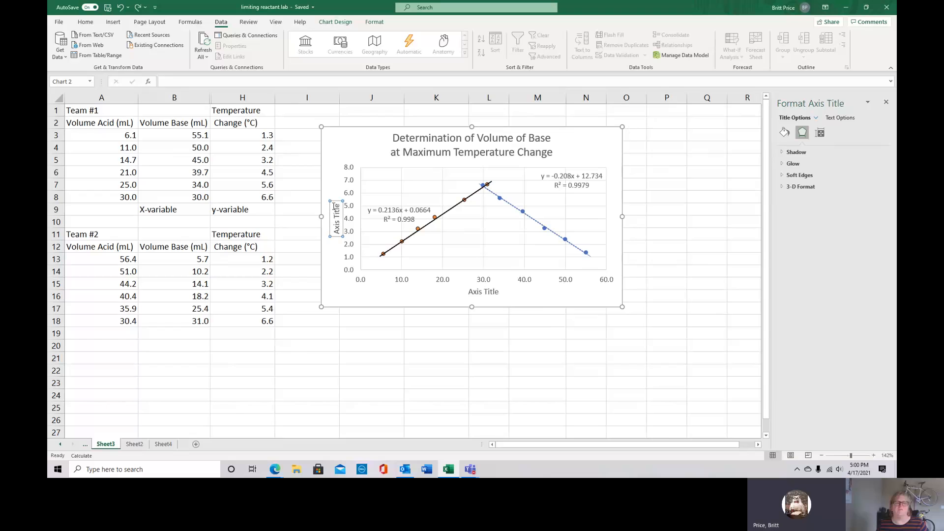
pyautogui.moveTo(336, 206); pyautogui.dragTo(336, 236)
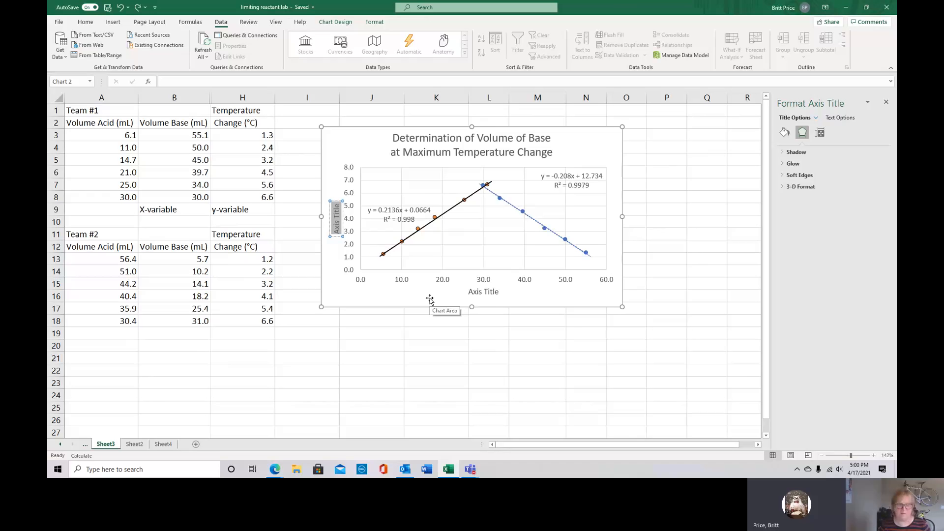
pyautogui.write('Te')
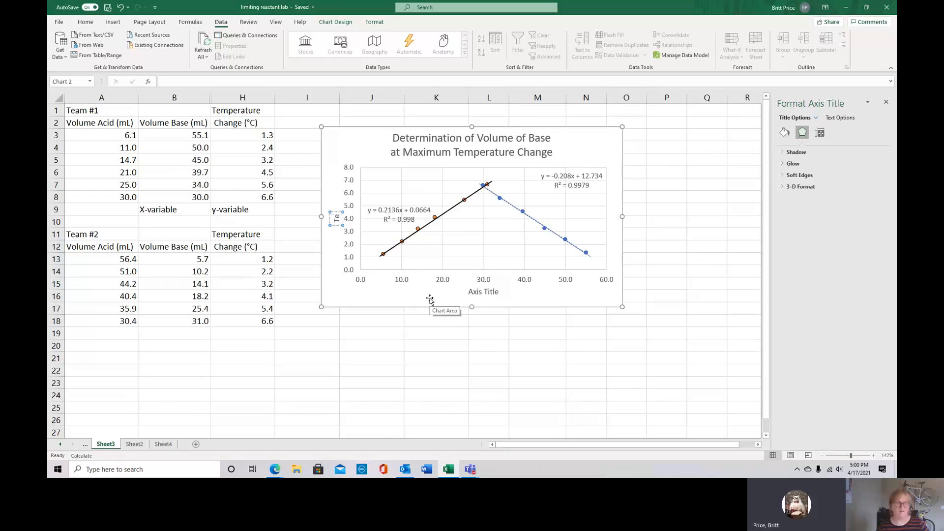
pyautogui.write('mperatu')
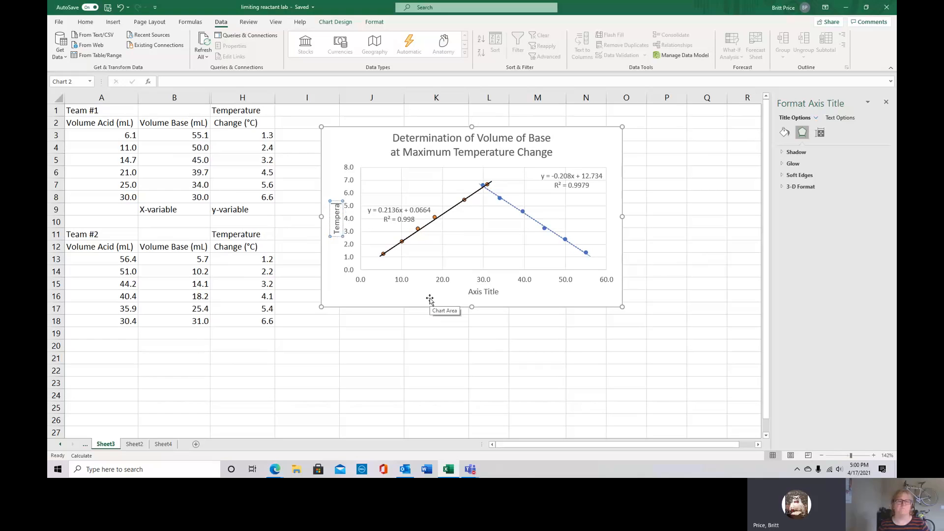
pyautogui.press('BackSpace')
pyautogui.write('ture Change')
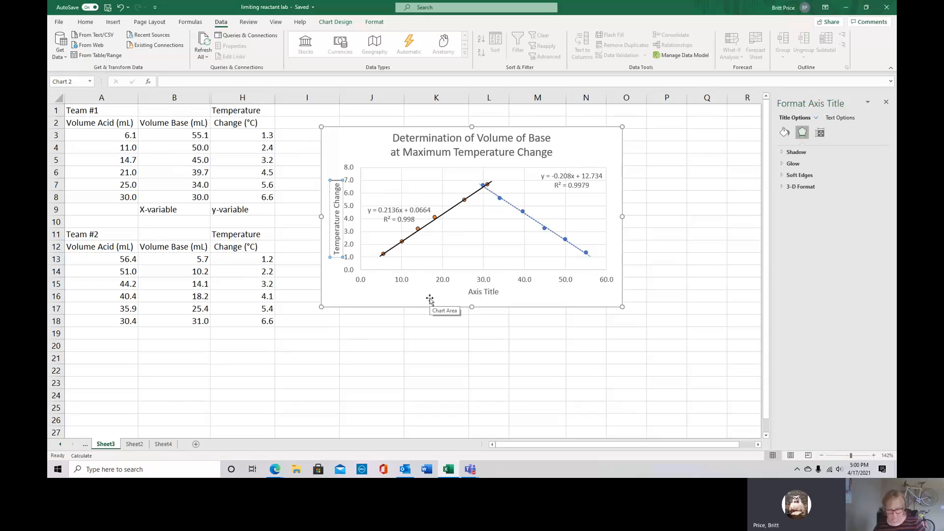
pyautogui.write(' (')
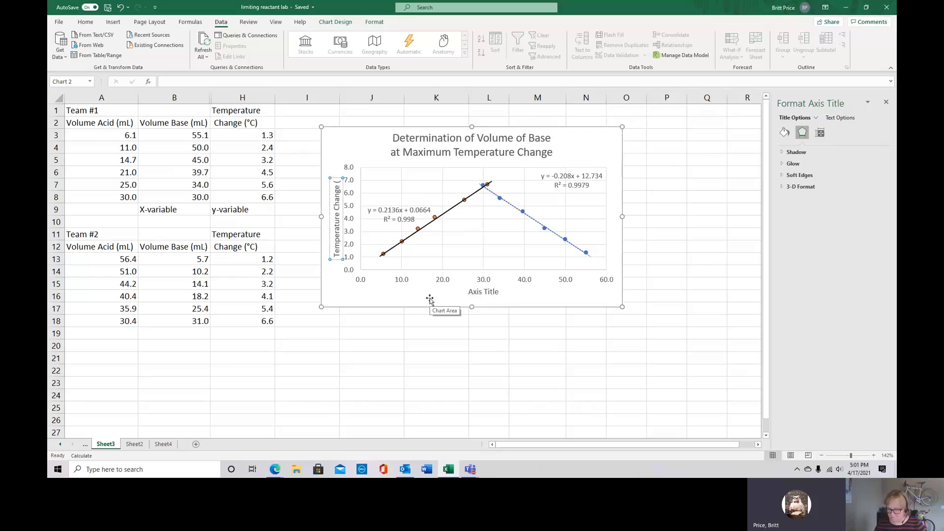
pyautogui.write('°')
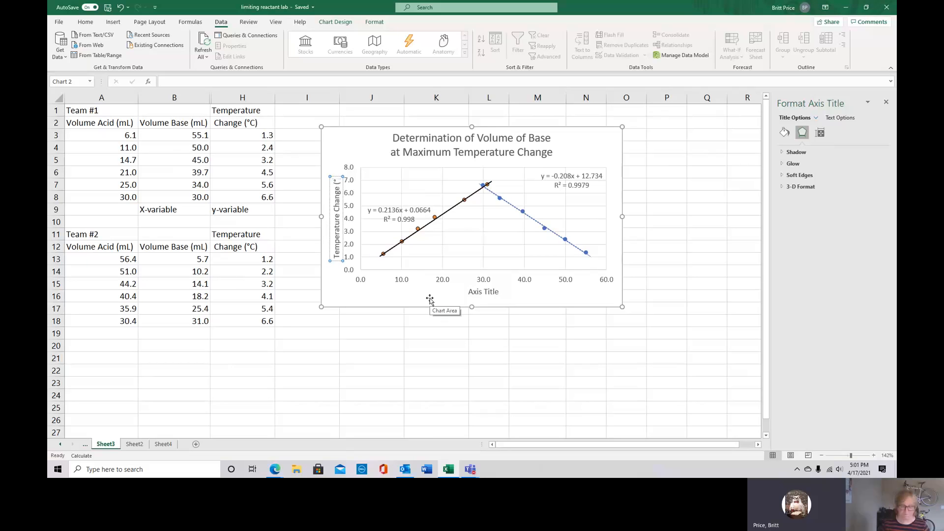
pyautogui.write('C')
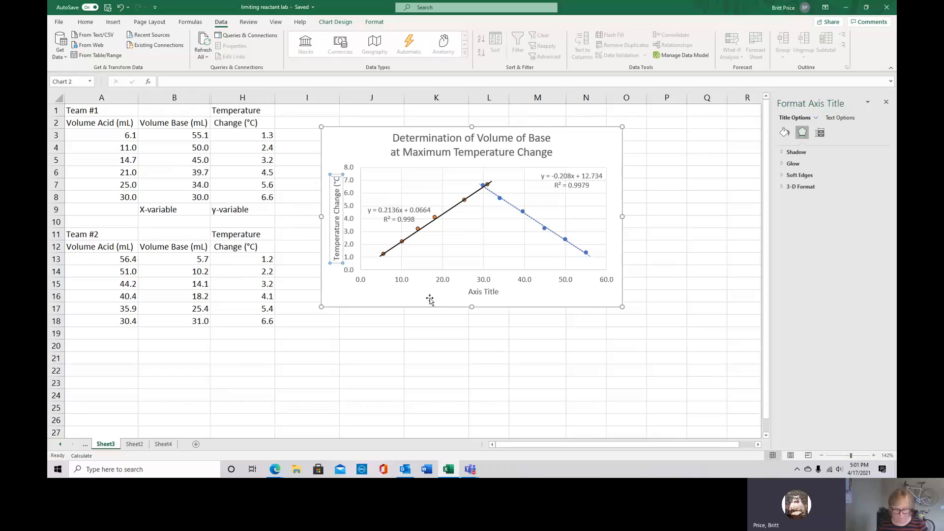
pyautogui.write(')')
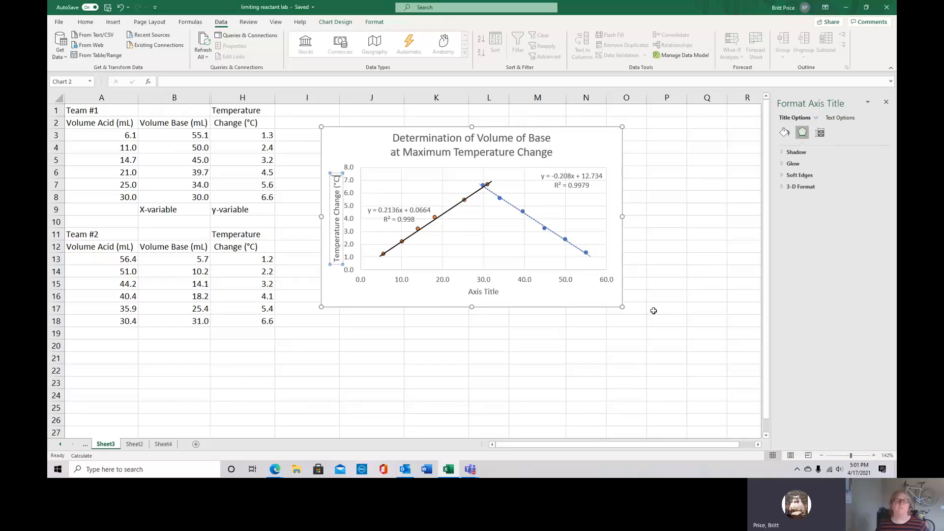
# Replace the horizontal axis title's placeholder text with "Volume Base (mL)"
pyautogui.click(478, 294)
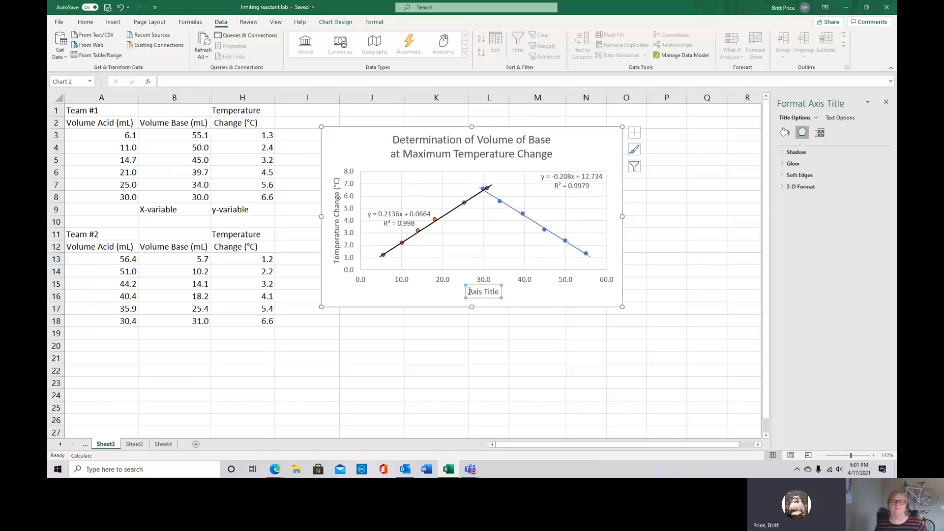
pyautogui.moveTo(467, 292); pyautogui.dragTo(505, 292)
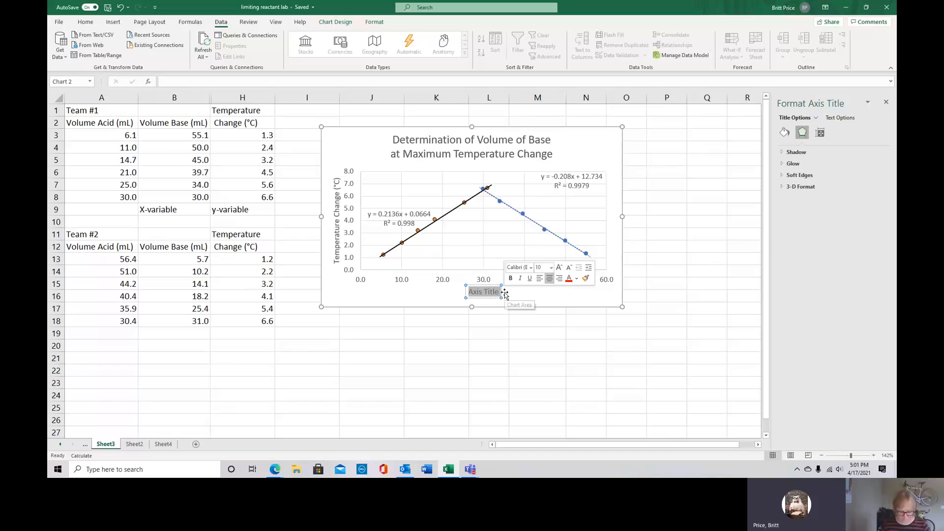
pyautogui.write('Vol')
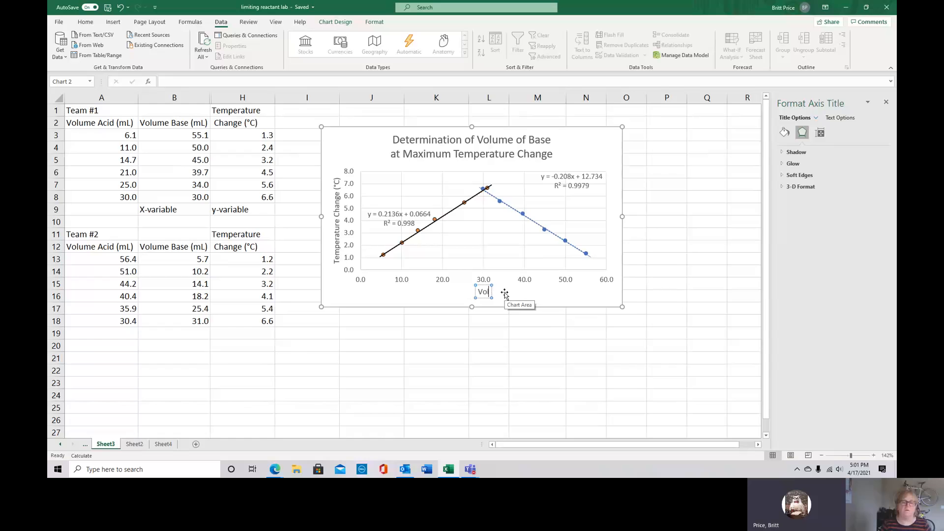
pyautogui.write('ume')
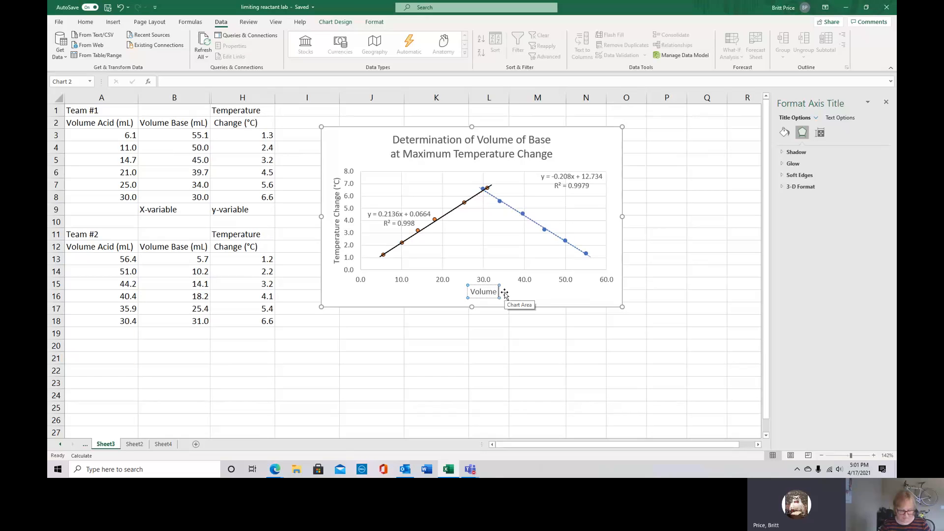
pyautogui.write(' Base')
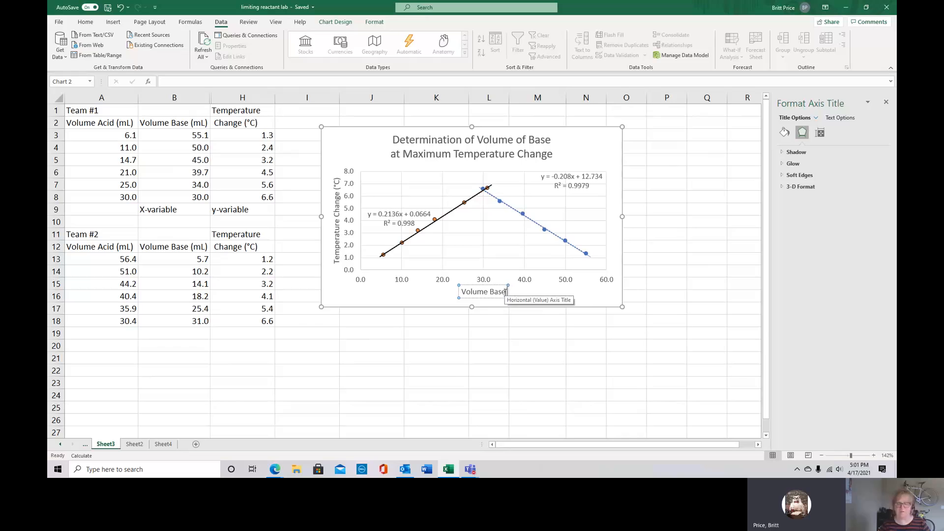
pyautogui.write(' (m')
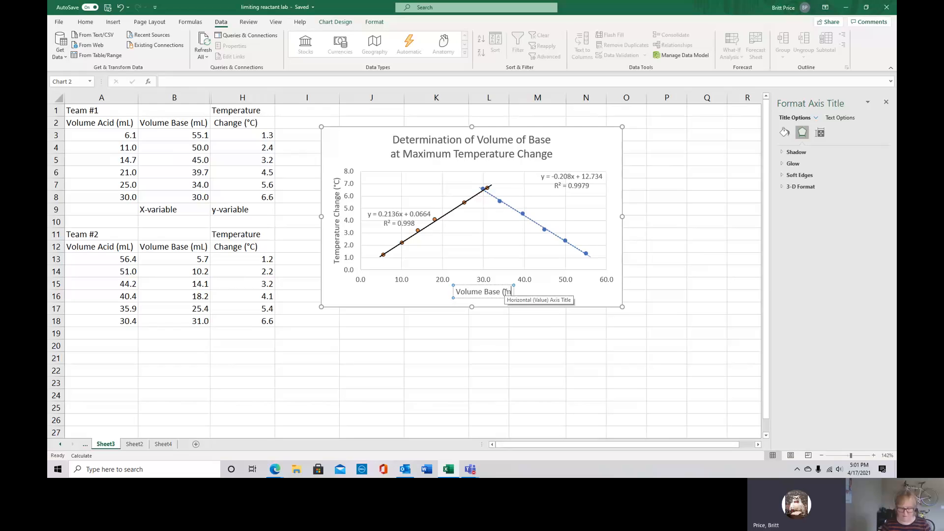
pyautogui.write('L)')
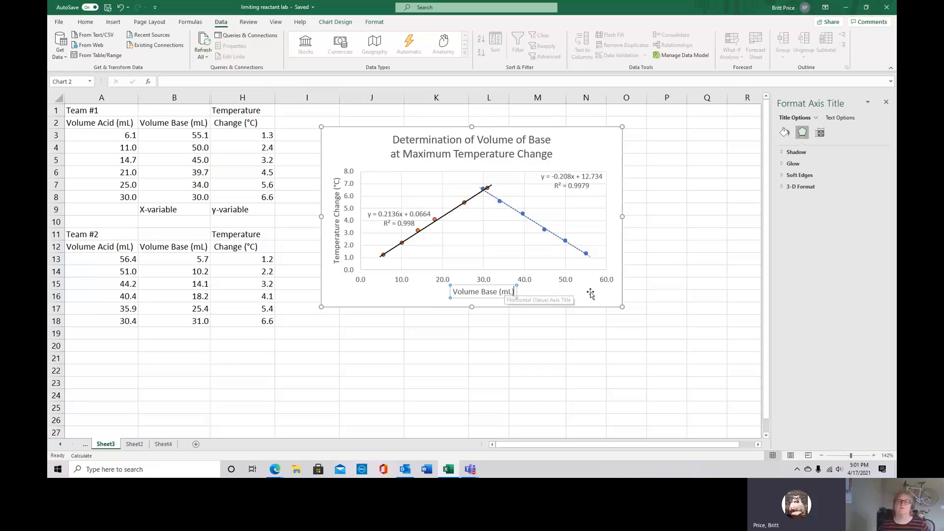
pyautogui.click(543, 330)
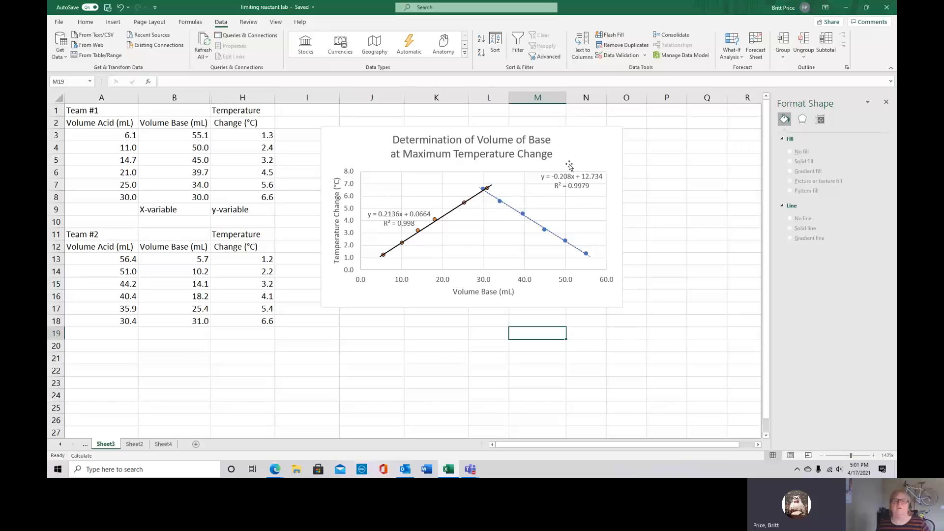
# Move the Team #1 trendline's equation and R-squared label slightly lower, clear of the plot area's upper gridlines
pyautogui.click(497, 153)
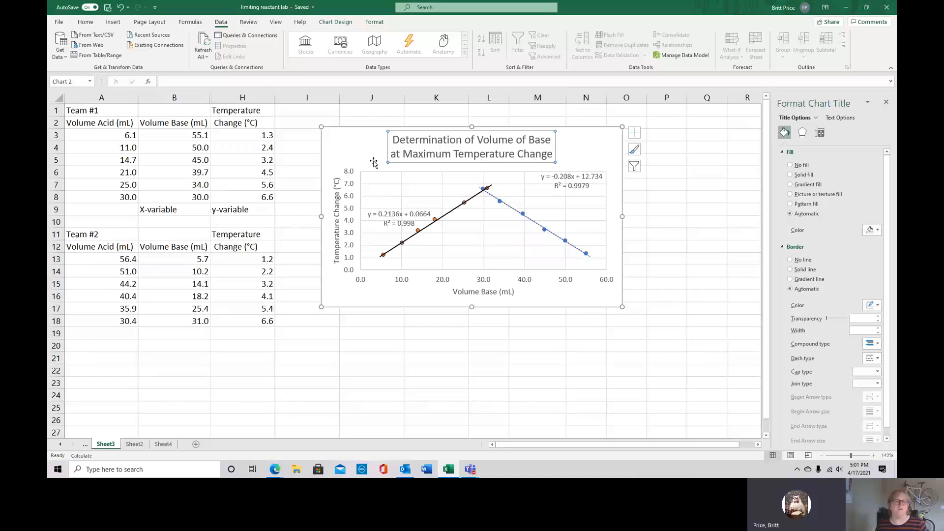
pyautogui.click(339, 296)
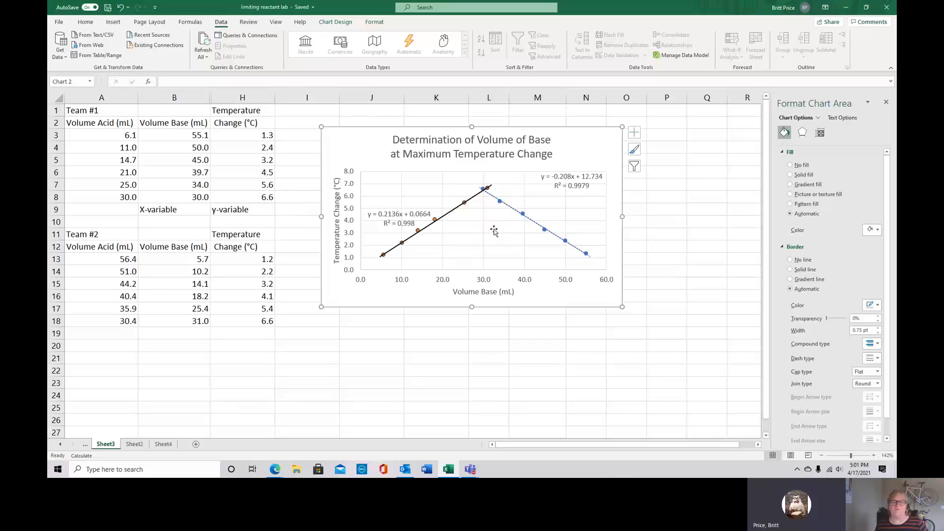
pyautogui.click(555, 177)
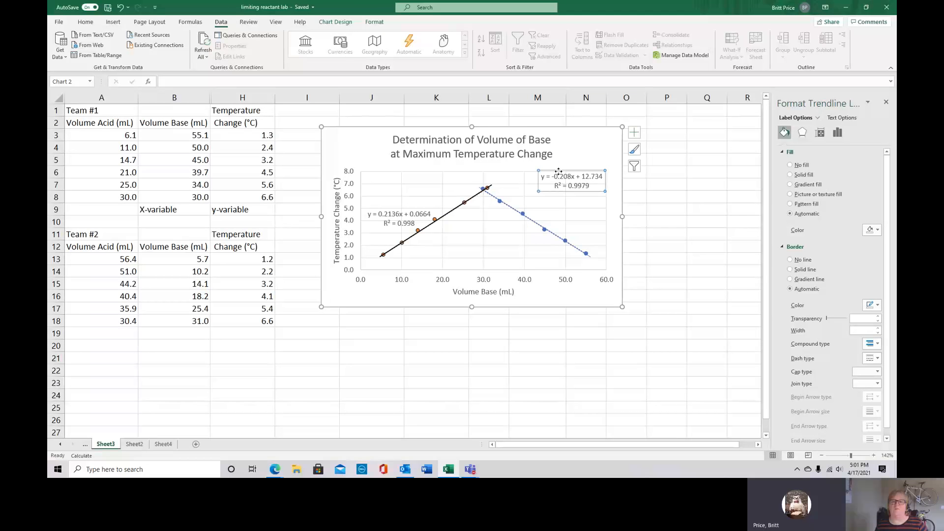
pyautogui.moveTo(557, 171); pyautogui.dragTo(556, 185)
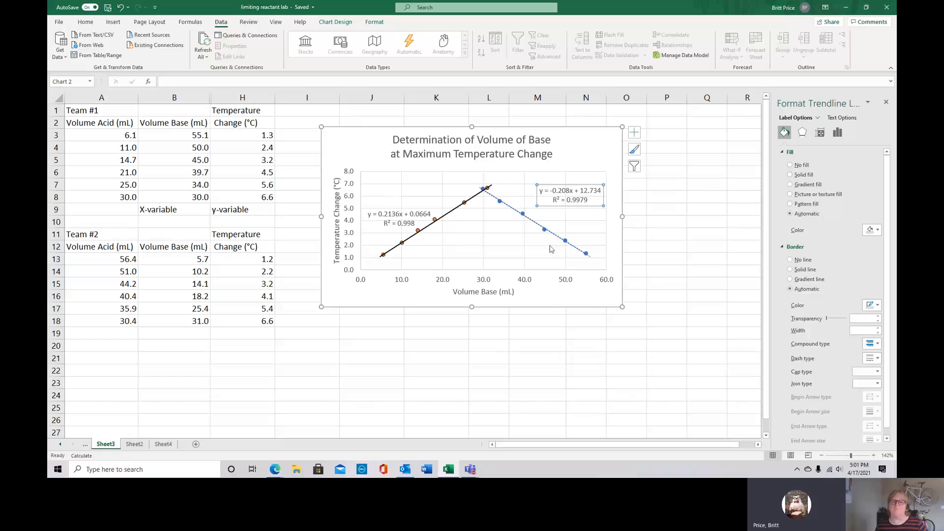
pyautogui.click(542, 296)
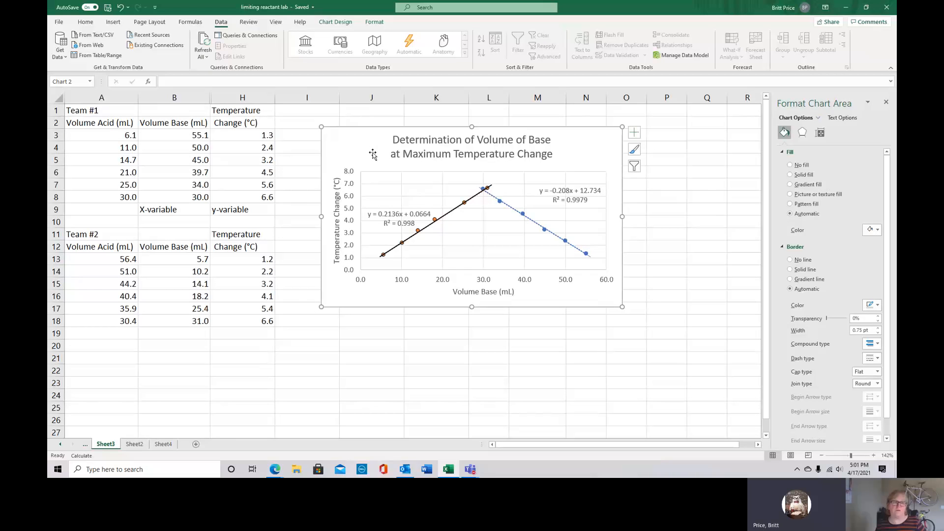
# Print the selected chart with Microsoft Print to PDF and save the output in Documents as "lab graph"
pyautogui.click(59, 22)
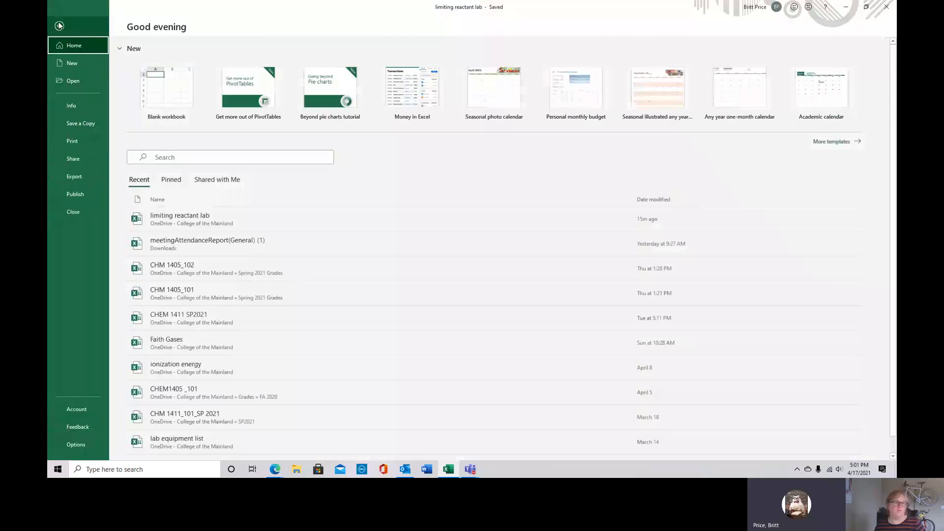
pyautogui.click(71, 142)
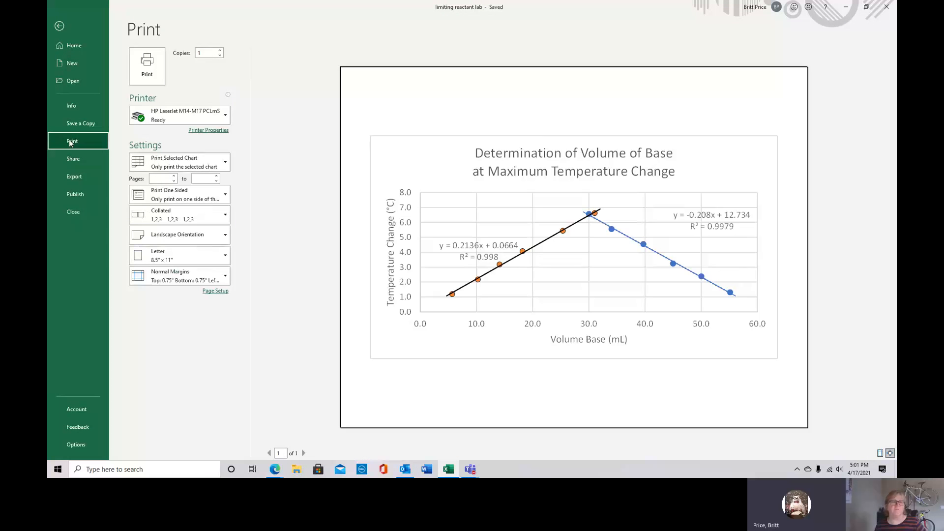
pyautogui.click(226, 118)
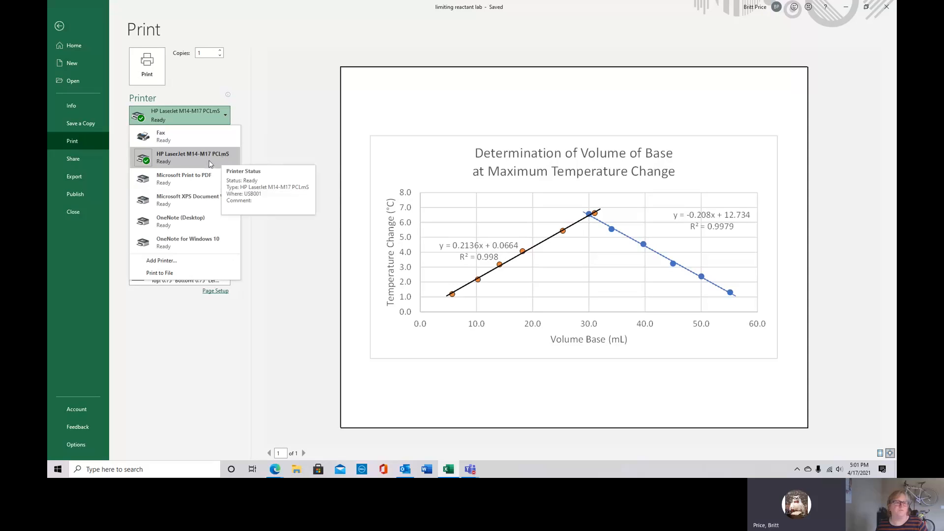
pyautogui.click(169, 179)
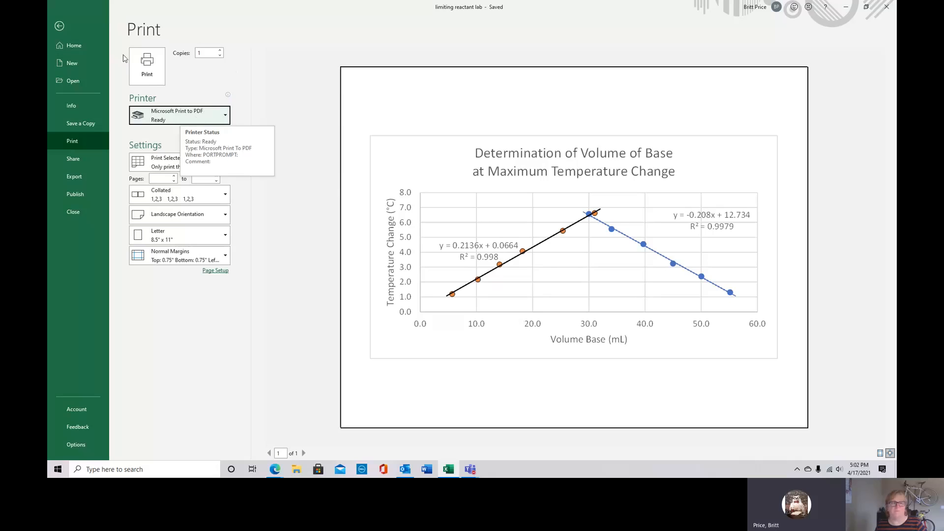
pyautogui.click(143, 64)
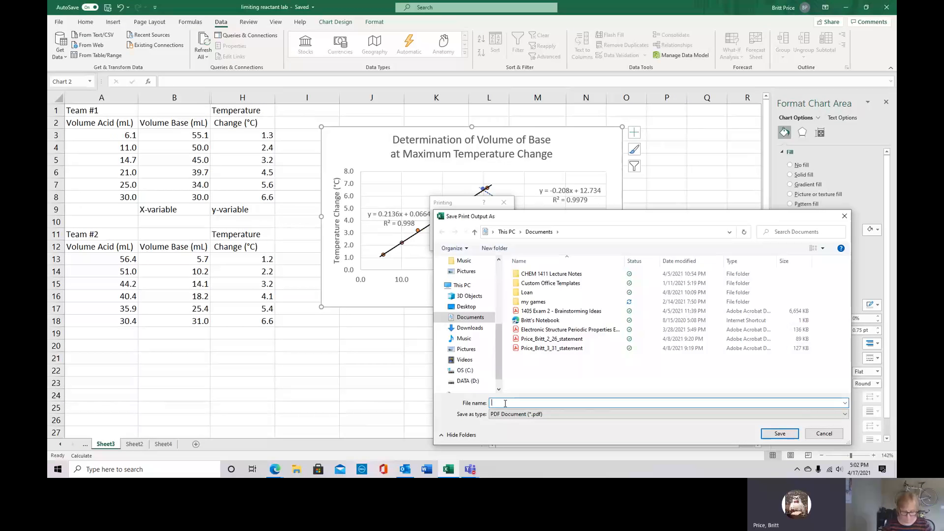
pyautogui.write('lab graph')
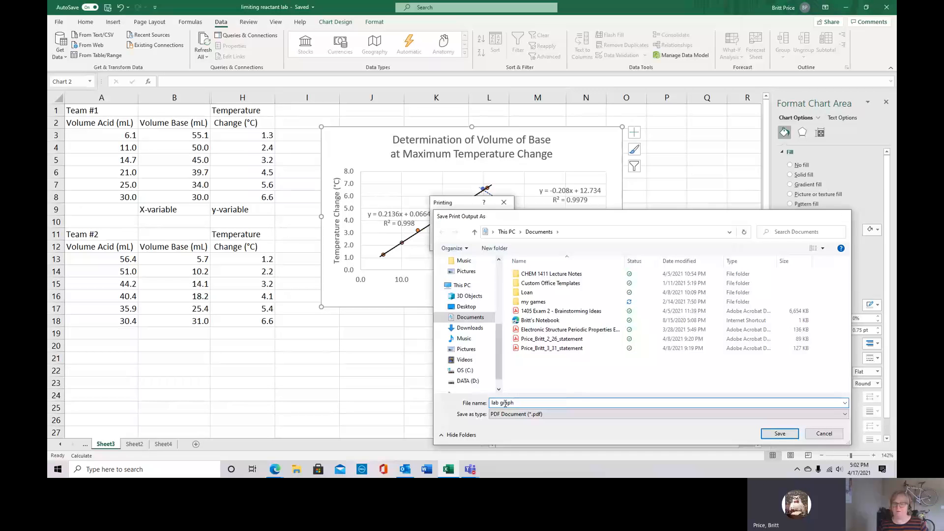
pyautogui.press('Return')
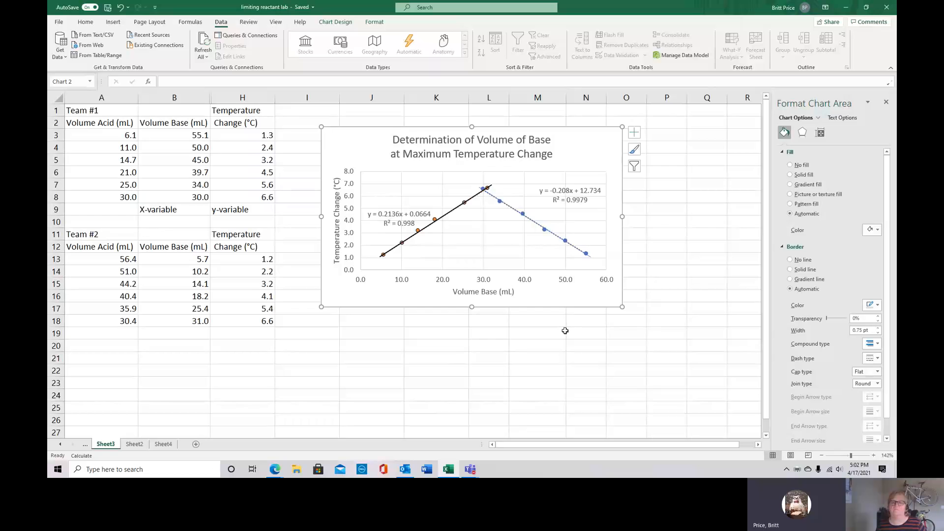